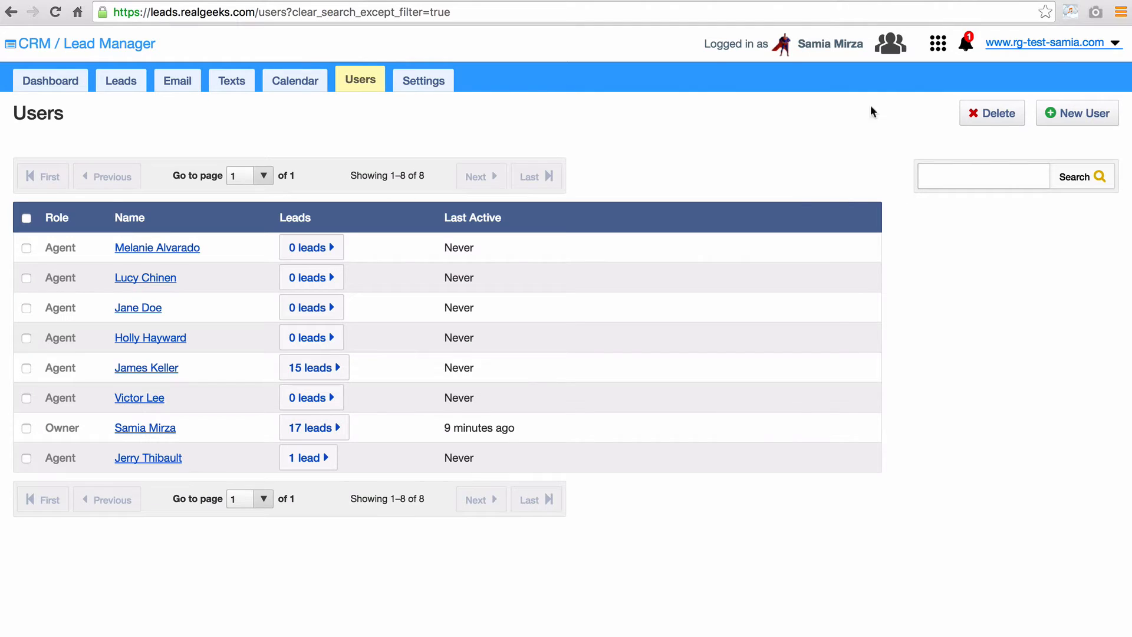
- Start a new user with the new agent's e-mail address and check it against Real Geeks
{"action": "left_click", "coordinate": [1098, 124]}
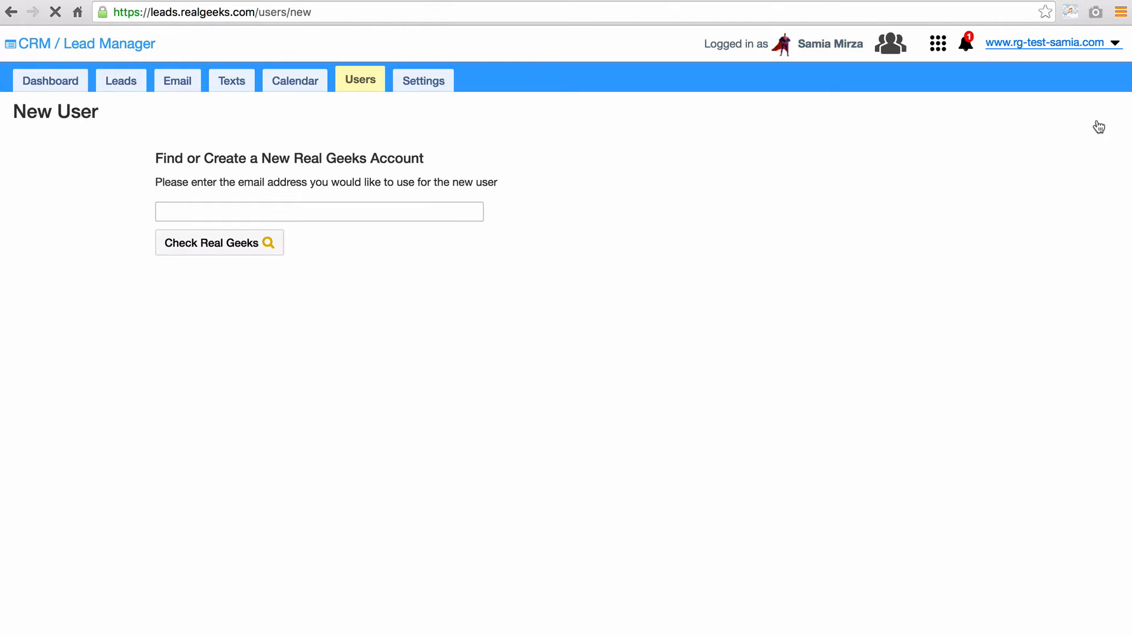
{"action": "left_click", "coordinate": [376, 210]}
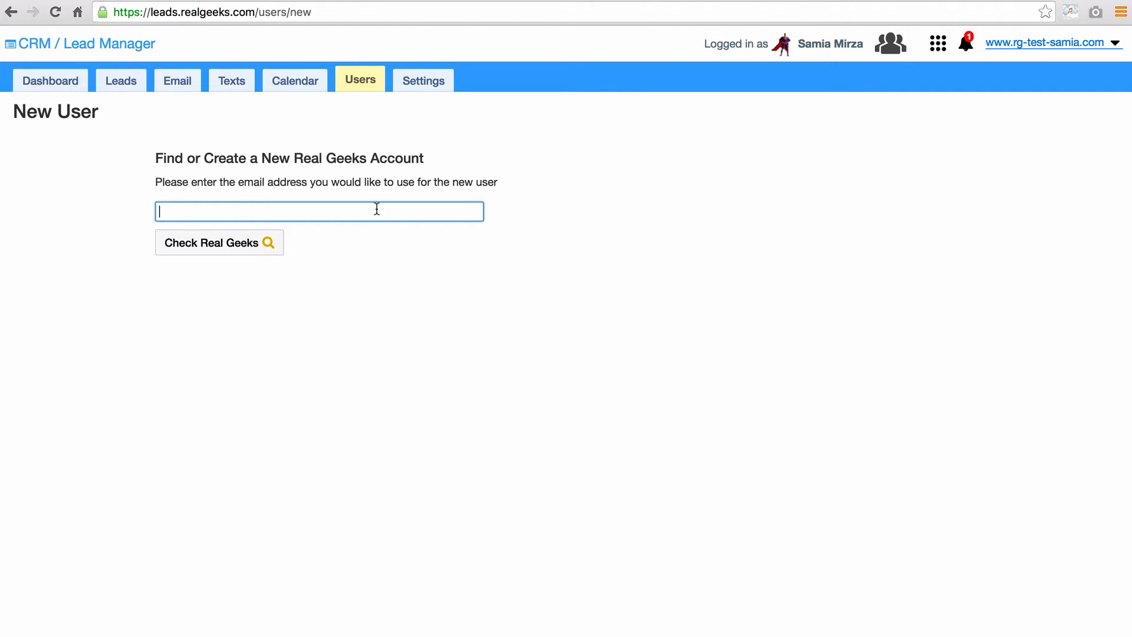
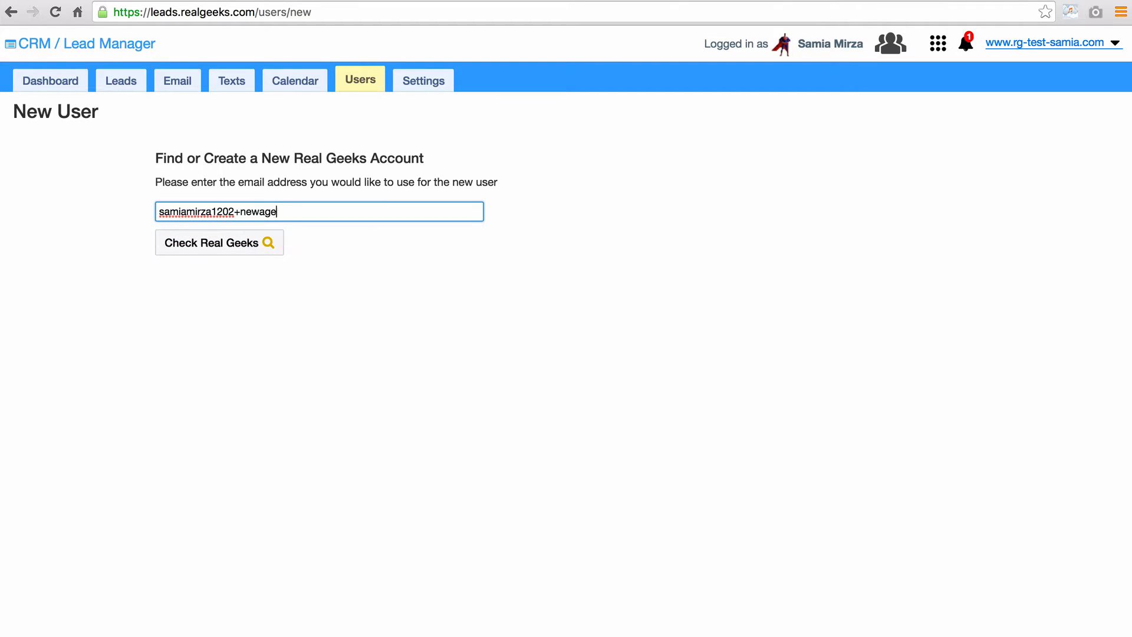
{"action": "left_click", "coordinate": [232, 253]}
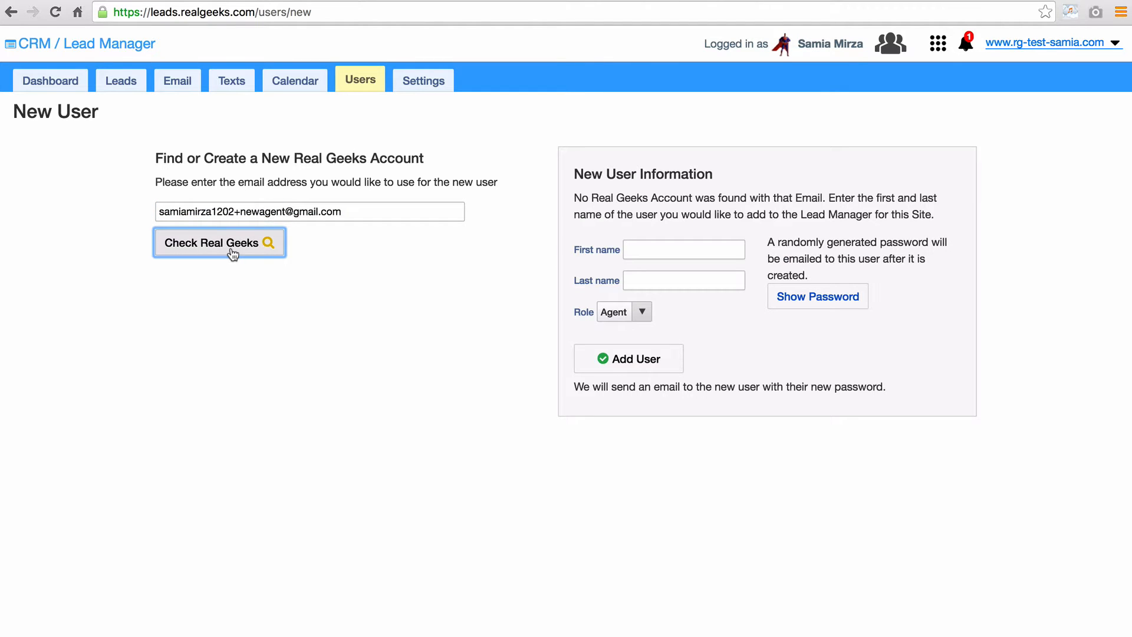
- Fill in the agent's first and last name, keep the Agent role, and add the user
{"action": "left_click", "coordinate": [657, 249]}
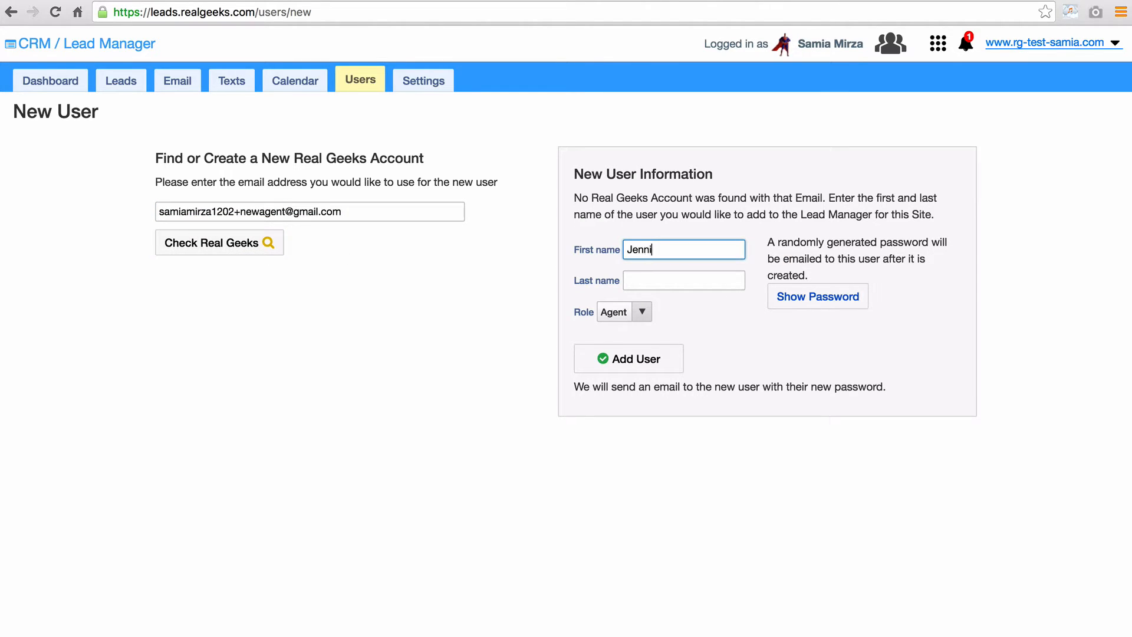
{"action": "left_click", "coordinate": [656, 279]}
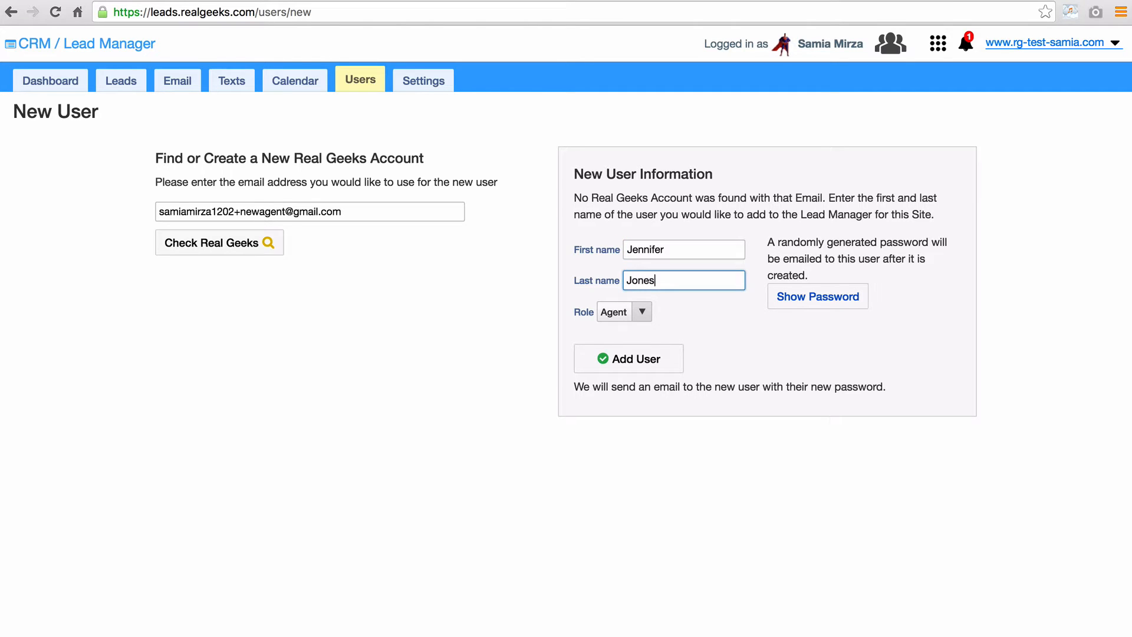
{"action": "left_click", "coordinate": [649, 313]}
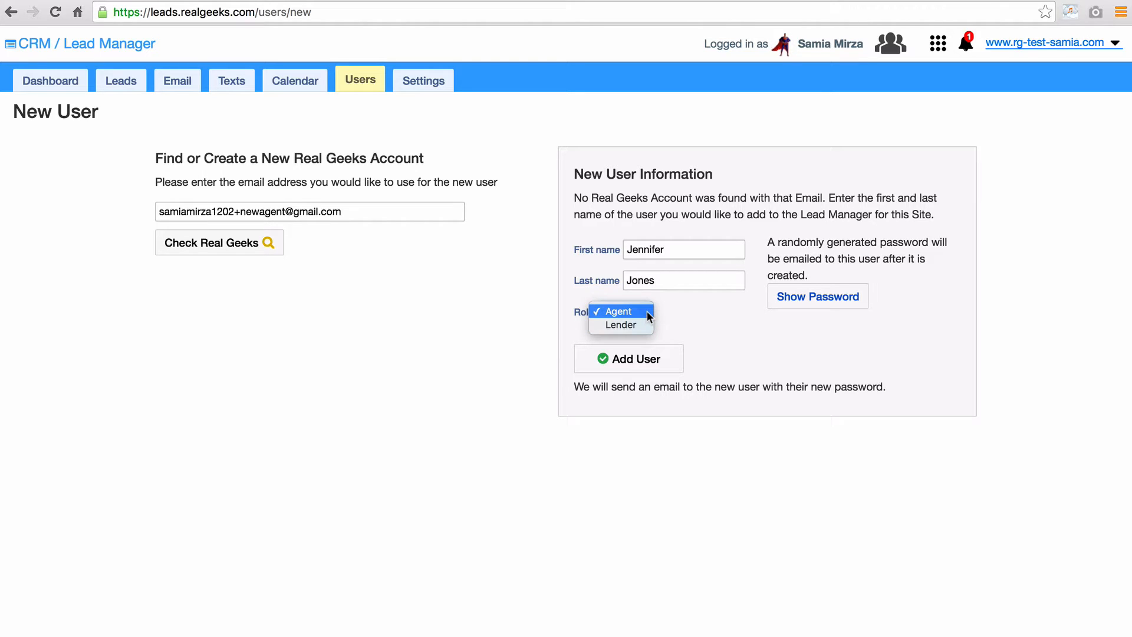
{"action": "left_click", "coordinate": [646, 311]}
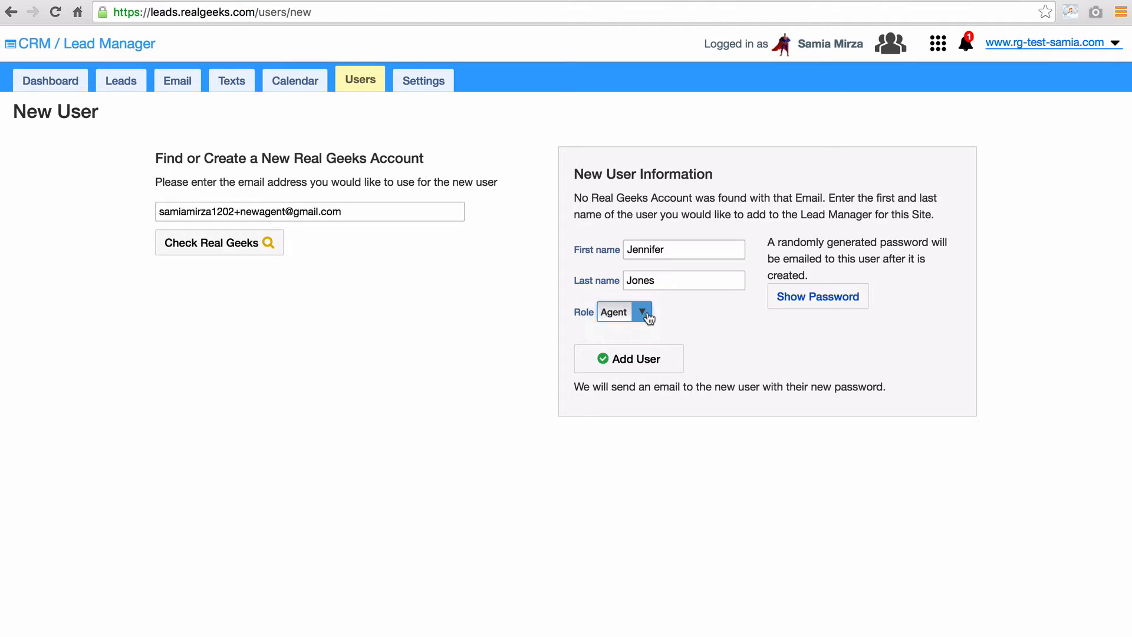
{"action": "left_click", "coordinate": [638, 359]}
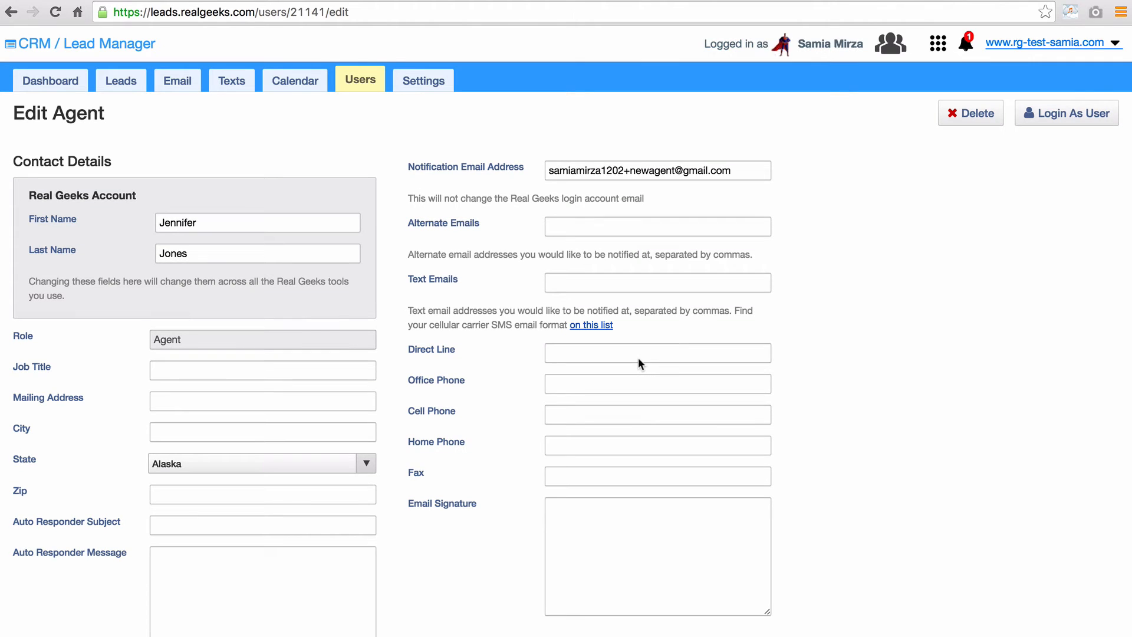
{"action": "left_click", "coordinate": [612, 225]}
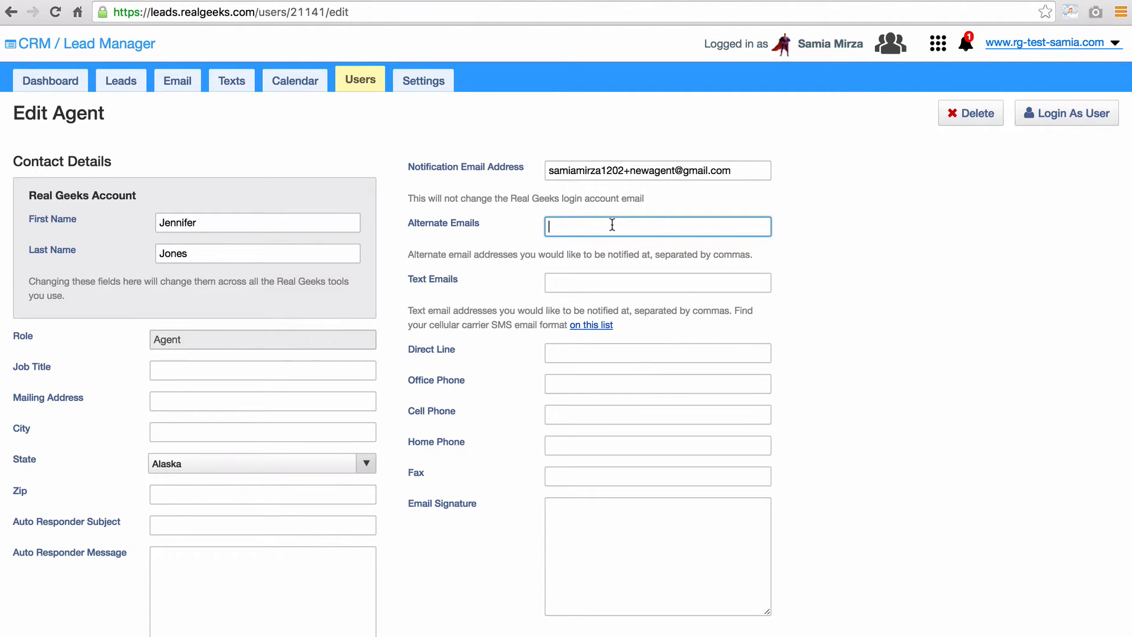
{"action": "left_click", "coordinate": [589, 285]}
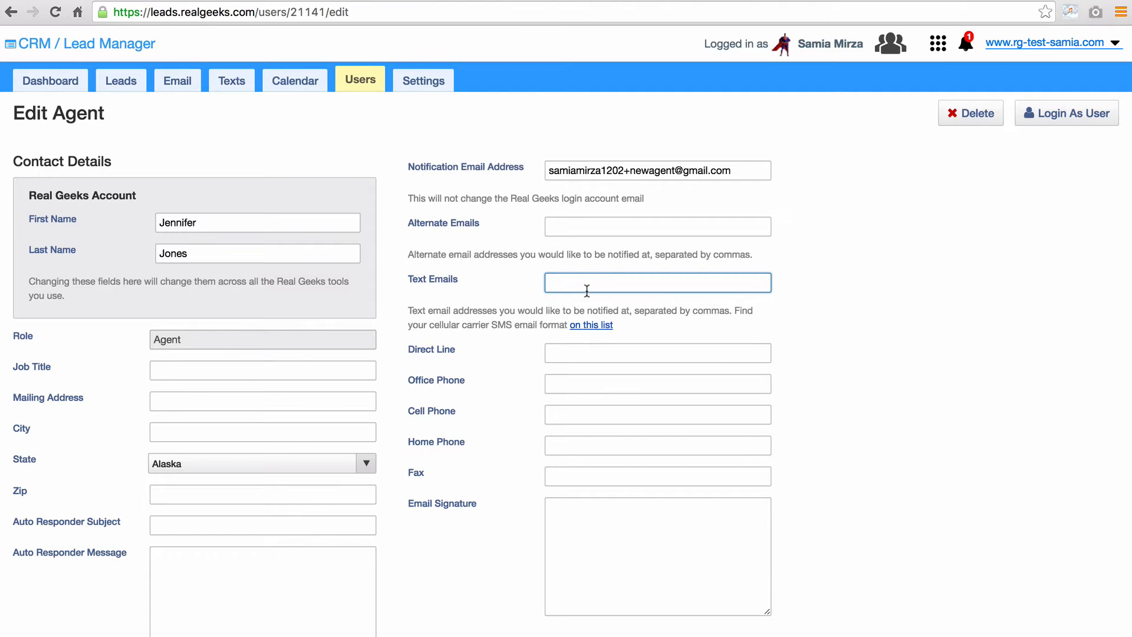
{"action": "left_click", "coordinate": [586, 325]}
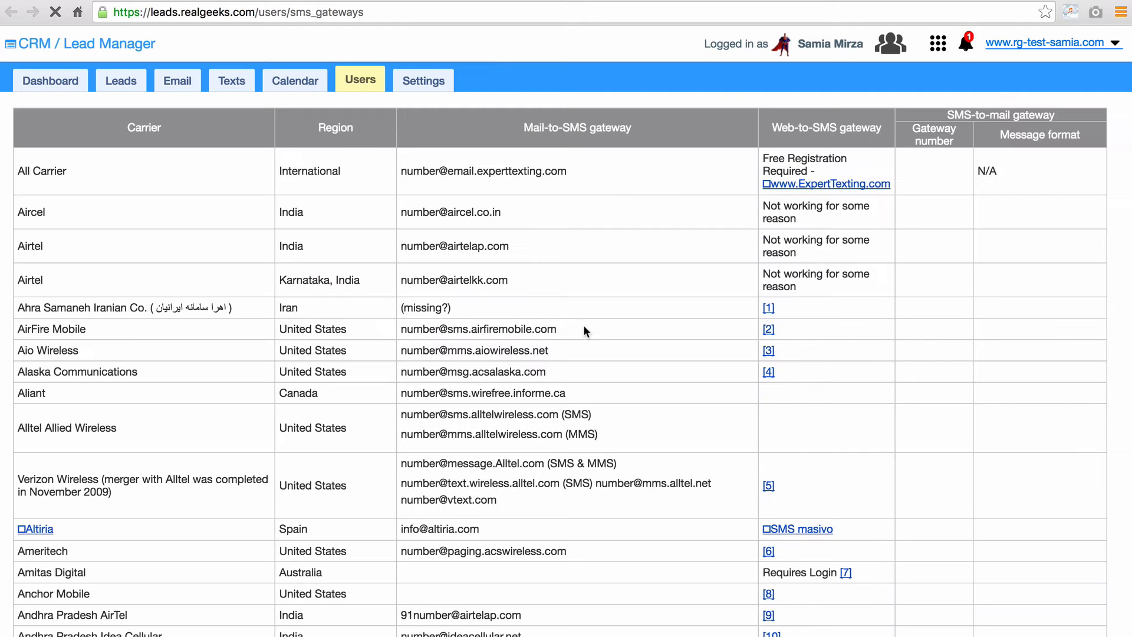
{"action": "scroll", "coordinate": [584, 326], "scroll_direction": "down", "scroll_amount": 9}
{"action": "scroll", "coordinate": [584, 326], "scroll_direction": "down", "scroll_amount": 2}
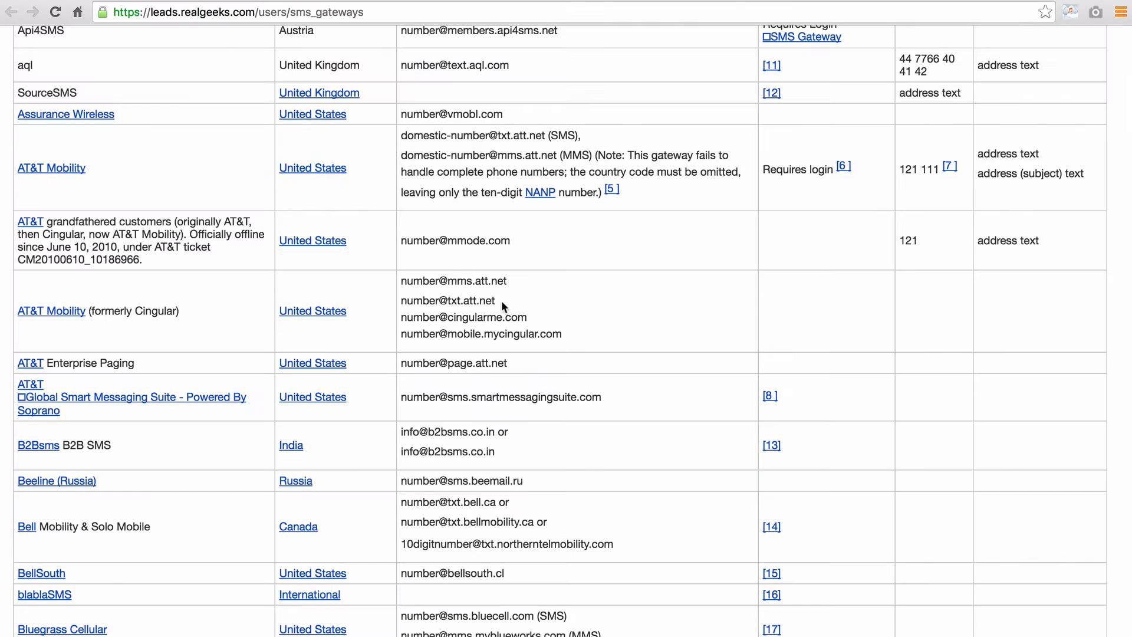
{"action": "left_click_drag", "start_coordinate": [500, 301], "coordinate": [401, 300]}
{"action": "key", "text": "ctrl+c"}
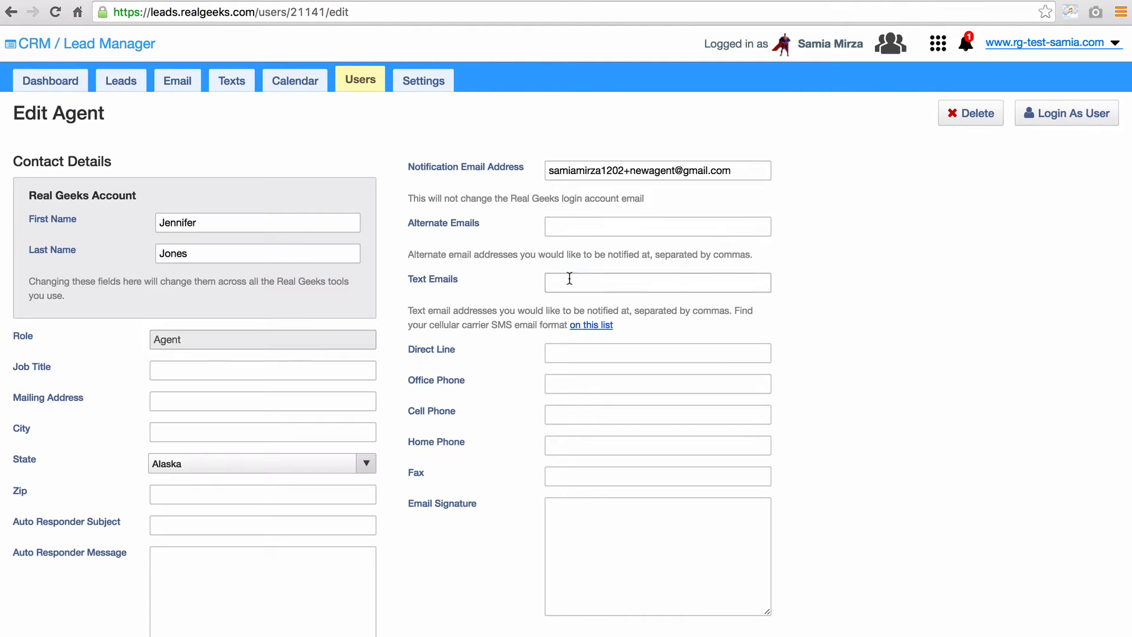
- Paste the format into Text Emails, replacing 'number' with the agent's phone number
{"action": "left_click", "coordinate": [570, 278]}
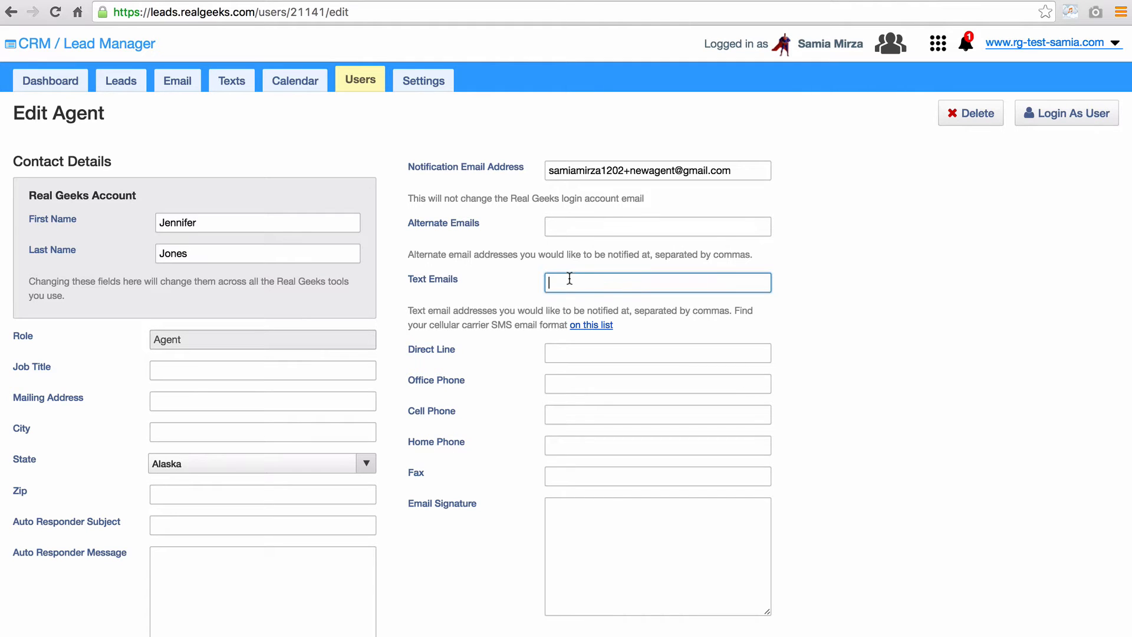
{"action": "key", "text": "ctrl+v"}
{"action": "double_click", "coordinate": [586, 281]}
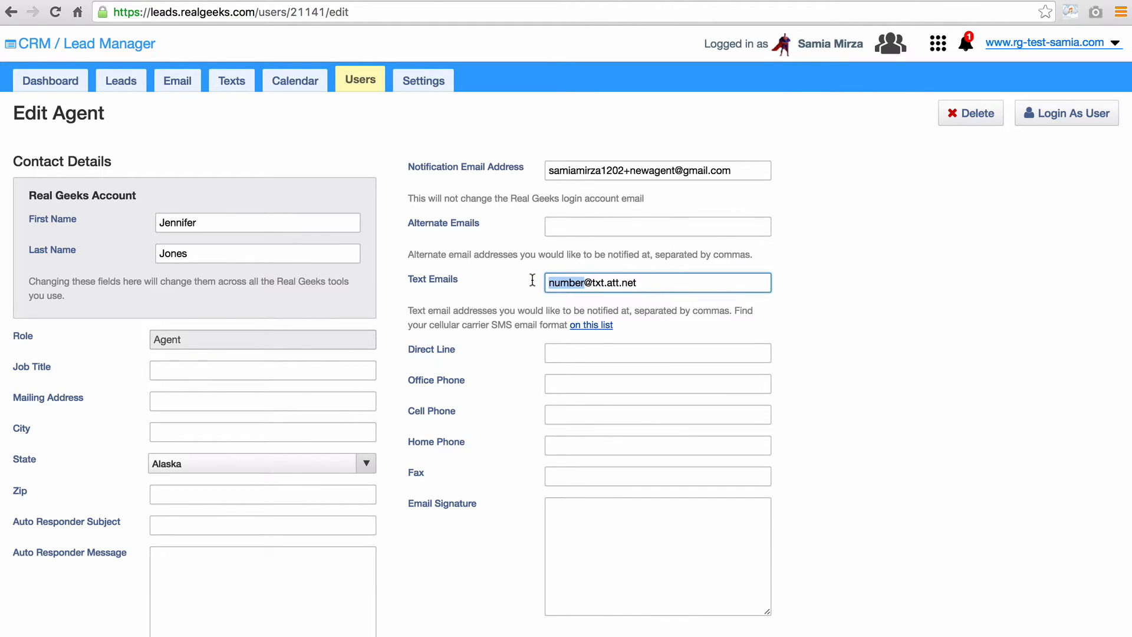
{"action": "key", "text": "BackSpace"}
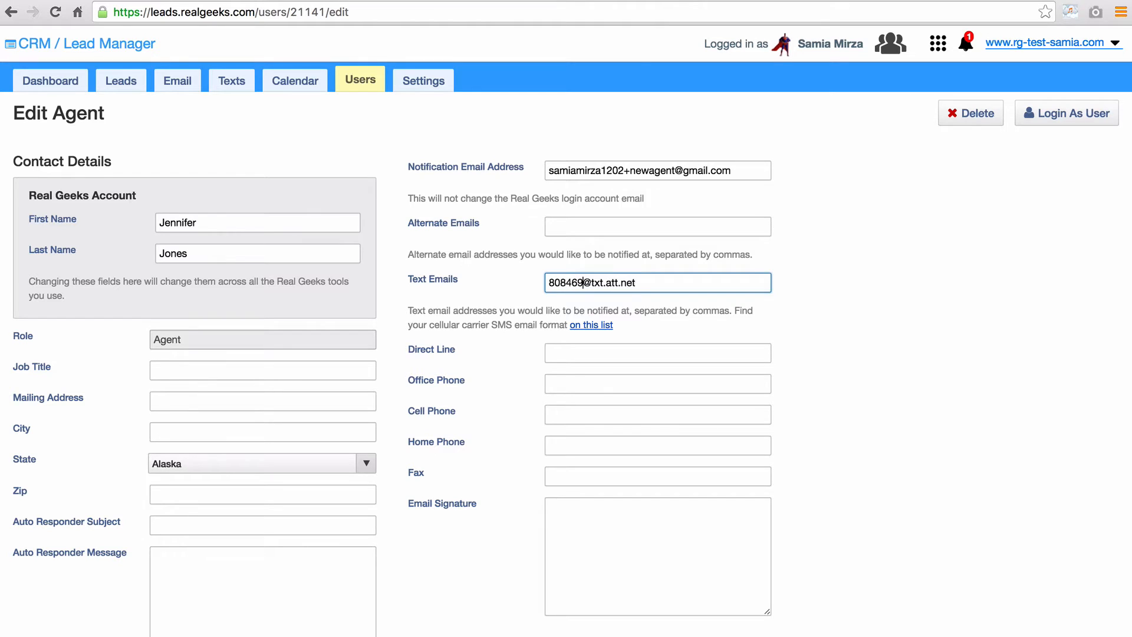
{"action": "left_click", "coordinate": [799, 314]}
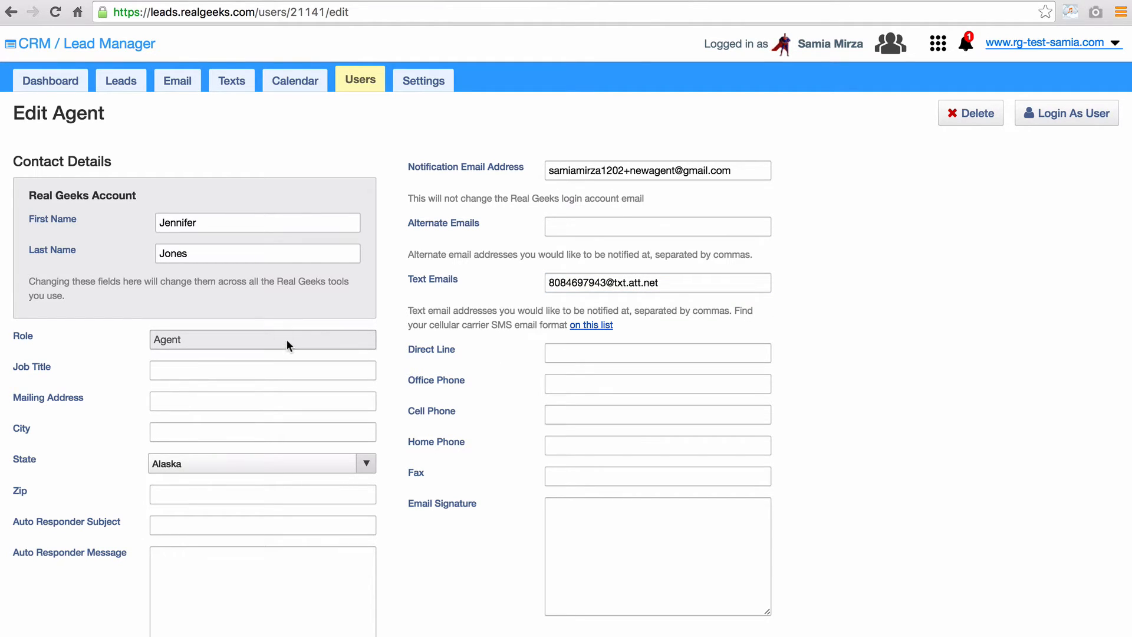
- Choose Hawaii from the agent's State list
{"action": "left_click", "coordinate": [286, 372]}
{"action": "scroll", "coordinate": [285, 373], "scroll_direction": "down", "scroll_amount": 1}
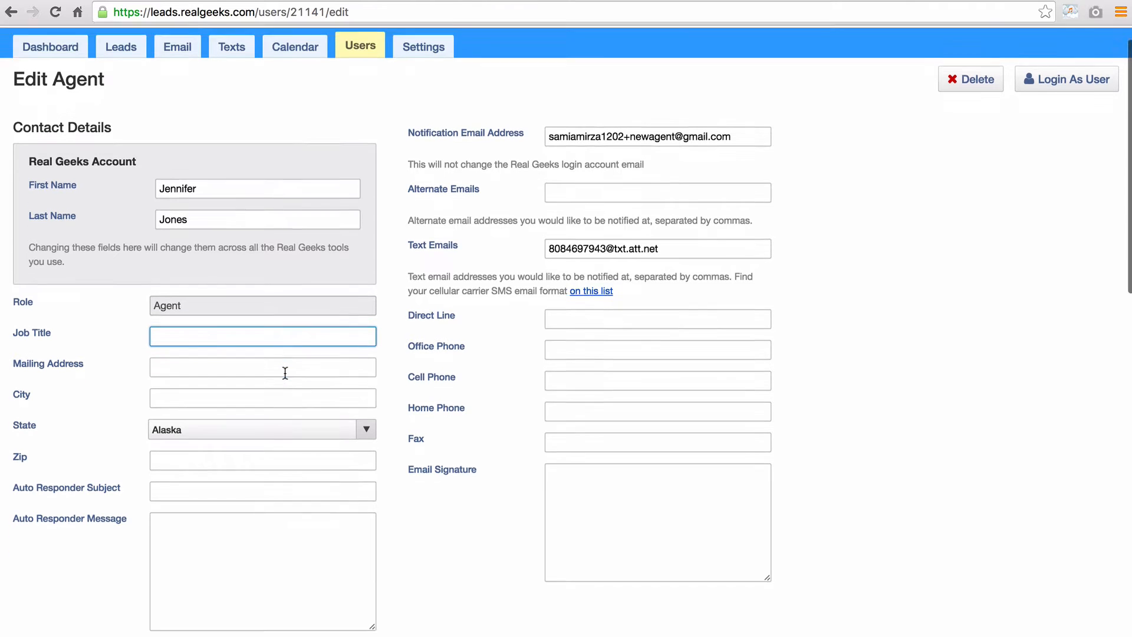
{"action": "scroll", "coordinate": [285, 372], "scroll_direction": "down", "scroll_amount": 2}
{"action": "left_click", "coordinate": [253, 347]}
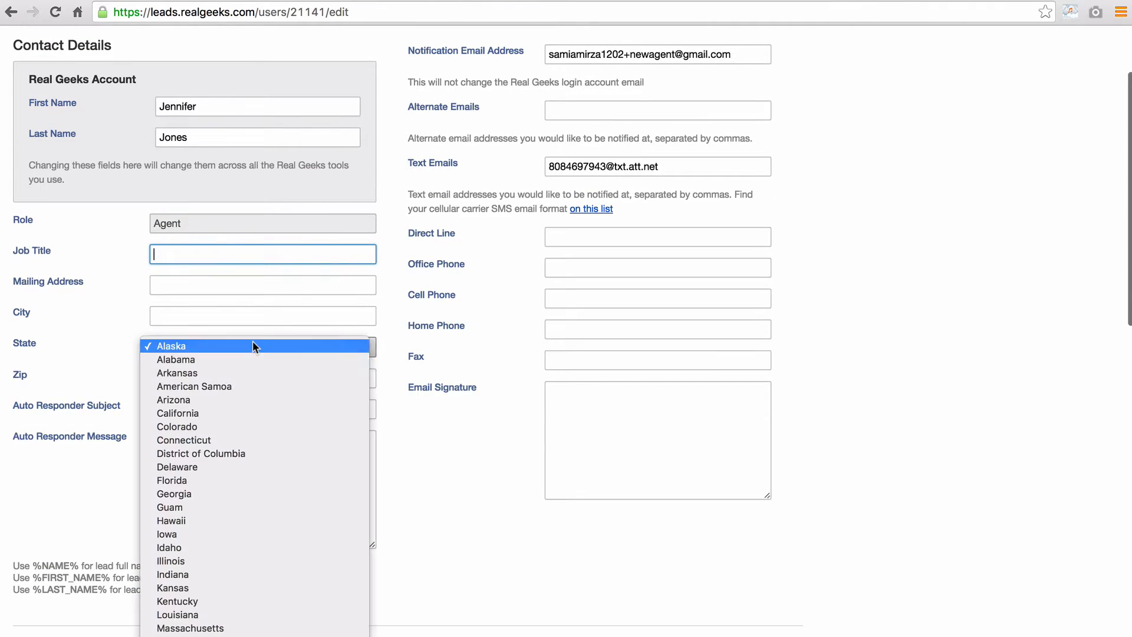
{"action": "left_click", "coordinate": [261, 520]}
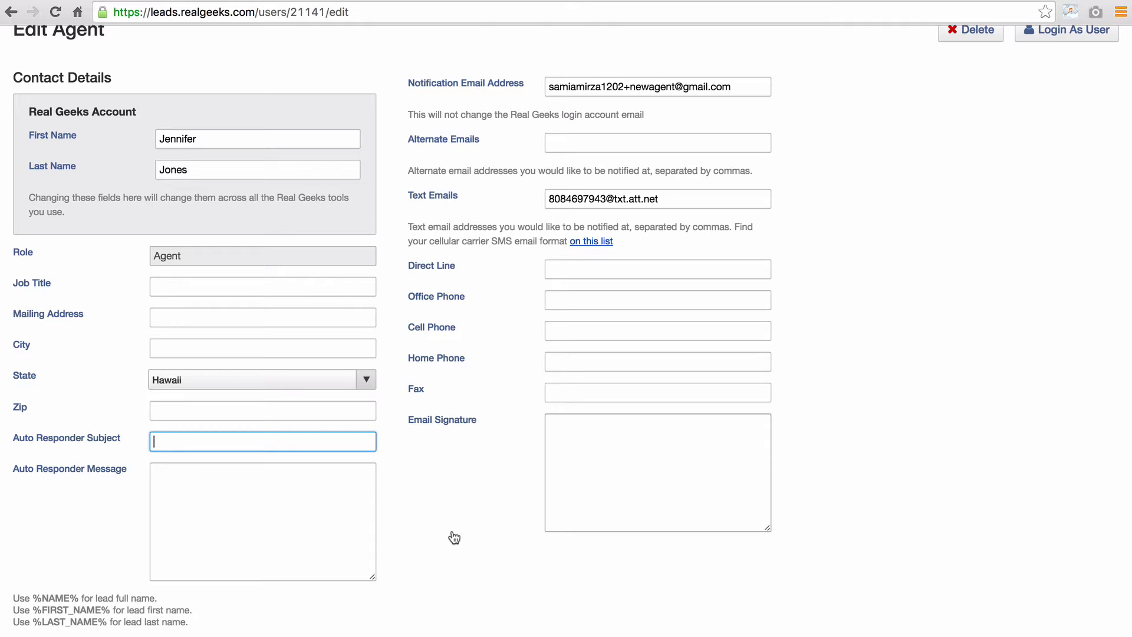
- Set the subject to 'Adrhi.com Property Information Request' and greet with 'Hi %FIRST_NAME%'
{"action": "type", "text": "Adrhi.com Property Information Requ"}
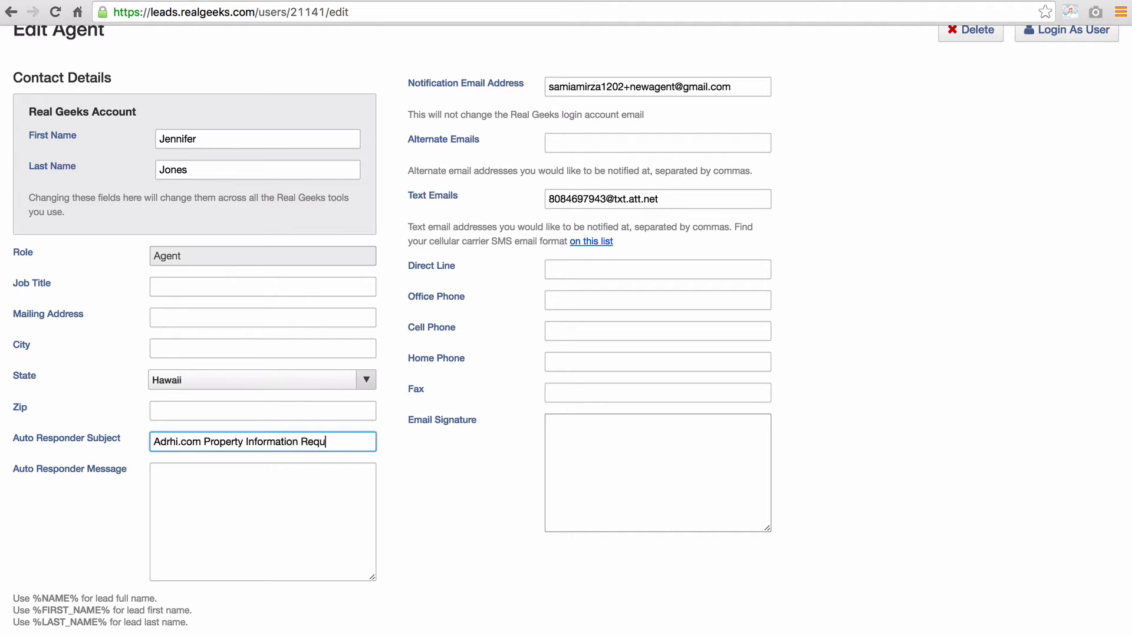
{"action": "type", "text": "est"}
{"action": "key", "text": "Tab"}
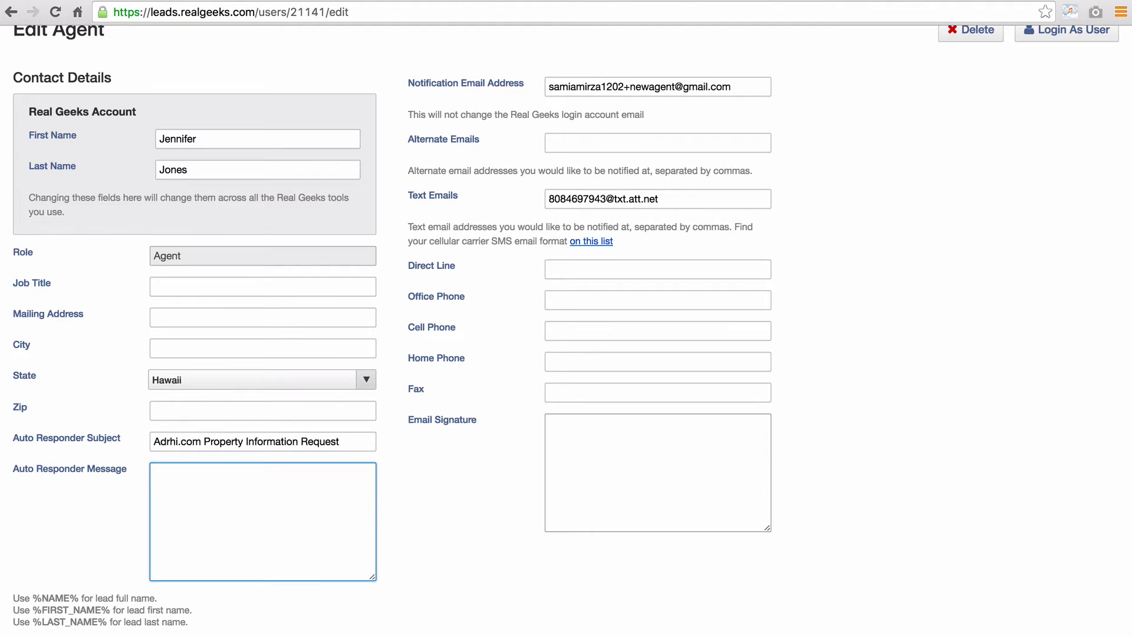
{"action": "type", "text": "Hi %FIRST_NAME%"}
{"action": "key", "text": "Return"}
{"action": "key", "text": "Return"}
- Add the thank-you paragraph and a 'Regards,' sign-off with the agent's full name
{"action": "type", "text": "Thank you fo"}
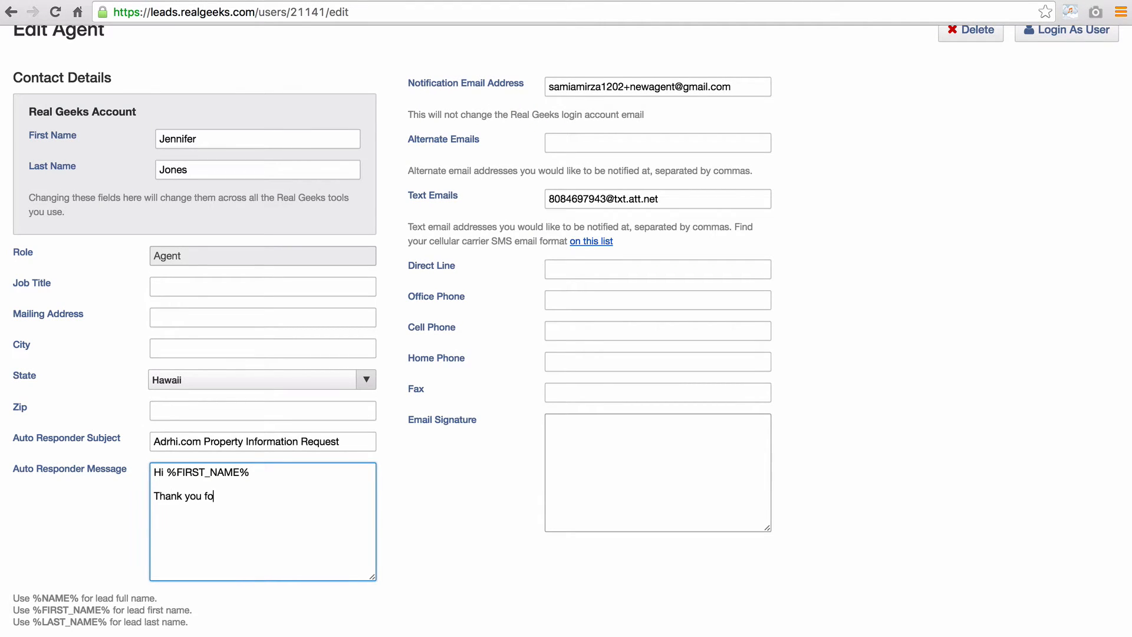
{"action": "type", "text": "r your property information "}
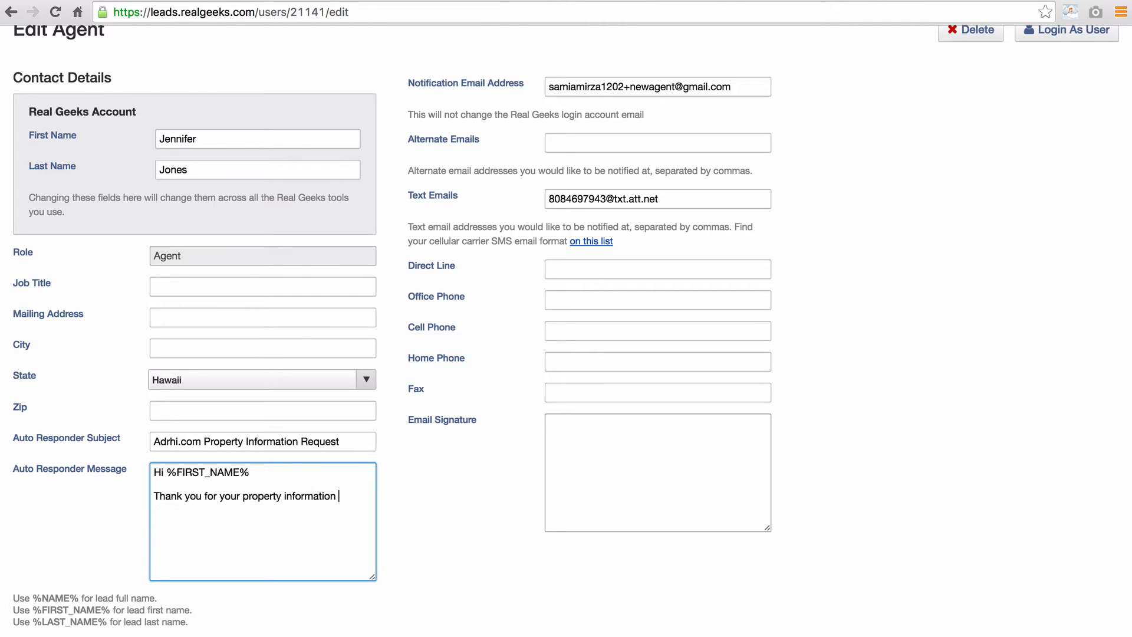
{"action": "type", "text": "request. Someone on my team will be getting back to you ASAP. We look forward to helping you."}
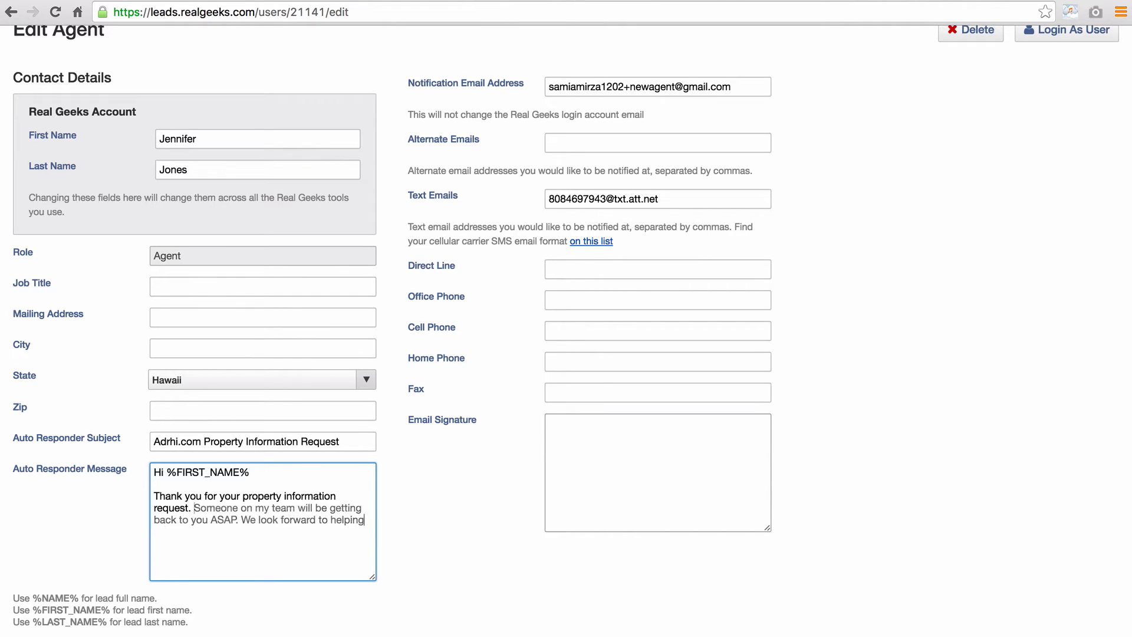
{"action": "key", "text": "Return"}
{"action": "key", "text": "Return"}
{"action": "type", "text": "Regards,"}
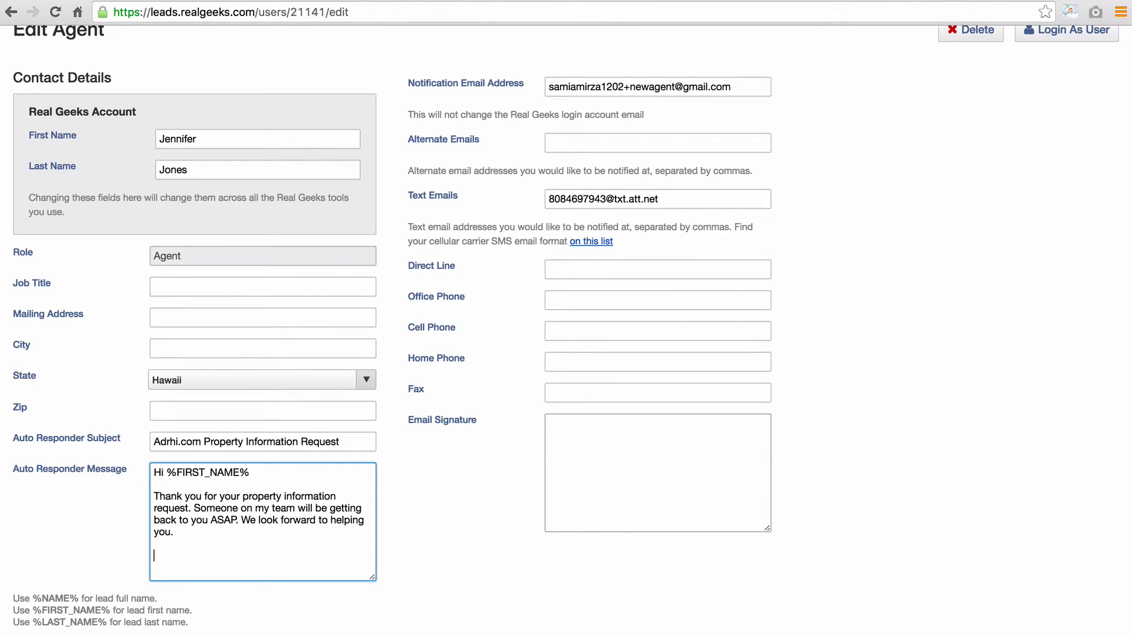
{"action": "key", "text": "Return"}
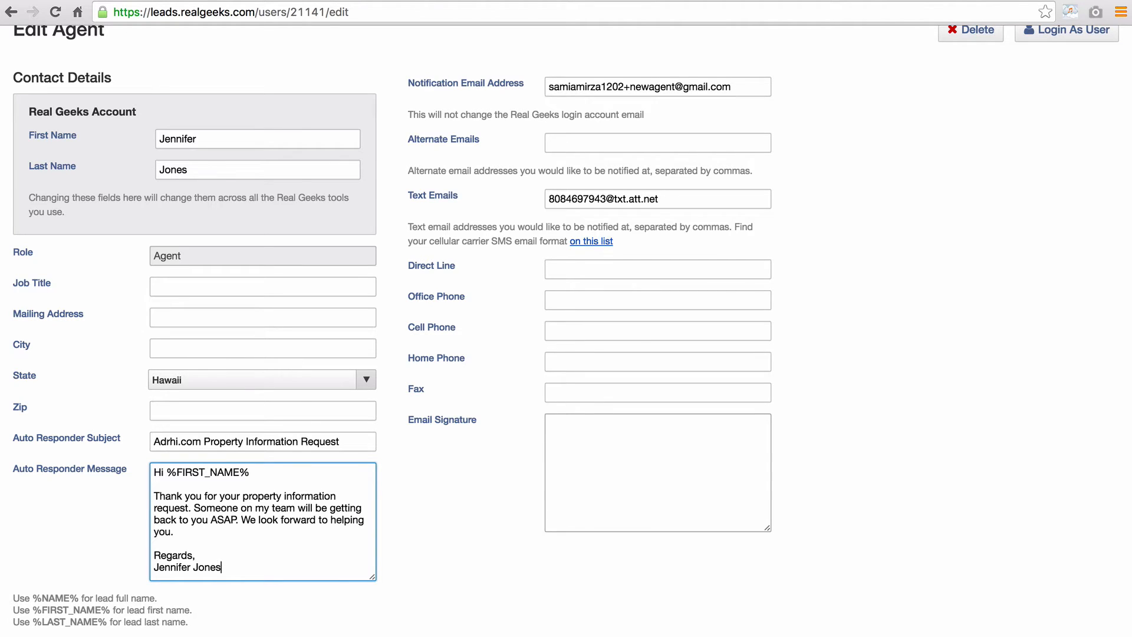
{"action": "left_click", "coordinate": [653, 444]}
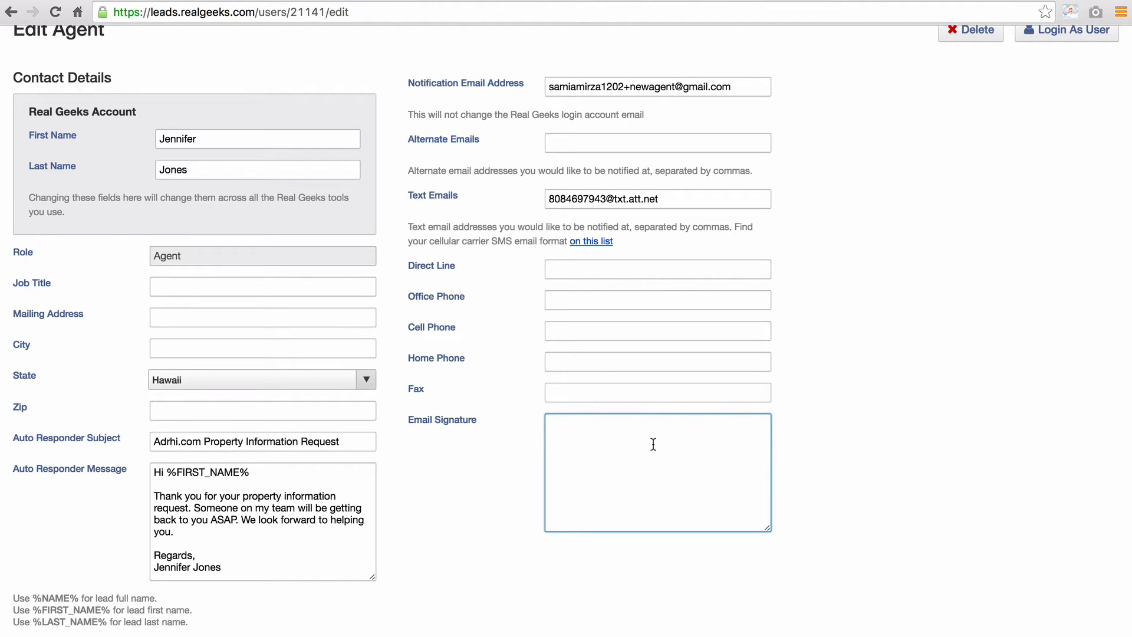
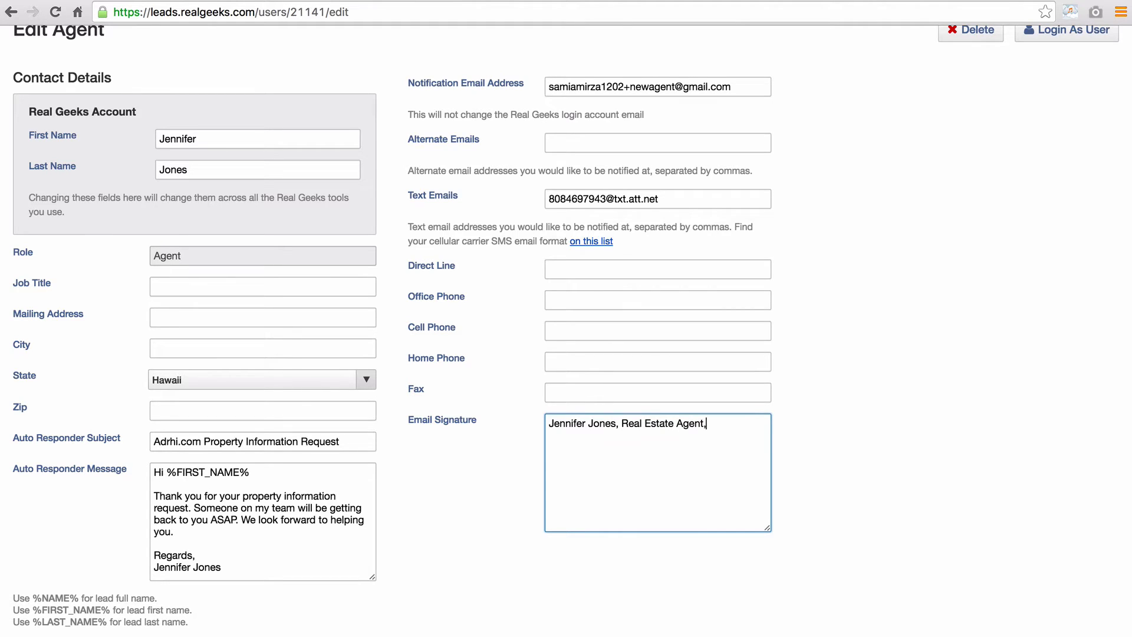
- Enter the agent's full name with 'Real Estate Agent', then 'Adrhi.com' on the second line
{"action": "key", "text": "Return"}
{"action": "type", "text": "Adrhi.com"}
{"action": "left_click", "coordinate": [631, 591]}
- Set Site Search, Property Valuation and Third Party Sources round robins to Available
{"action": "scroll", "coordinate": [640, 591], "scroll_direction": "down", "scroll_amount": 3}
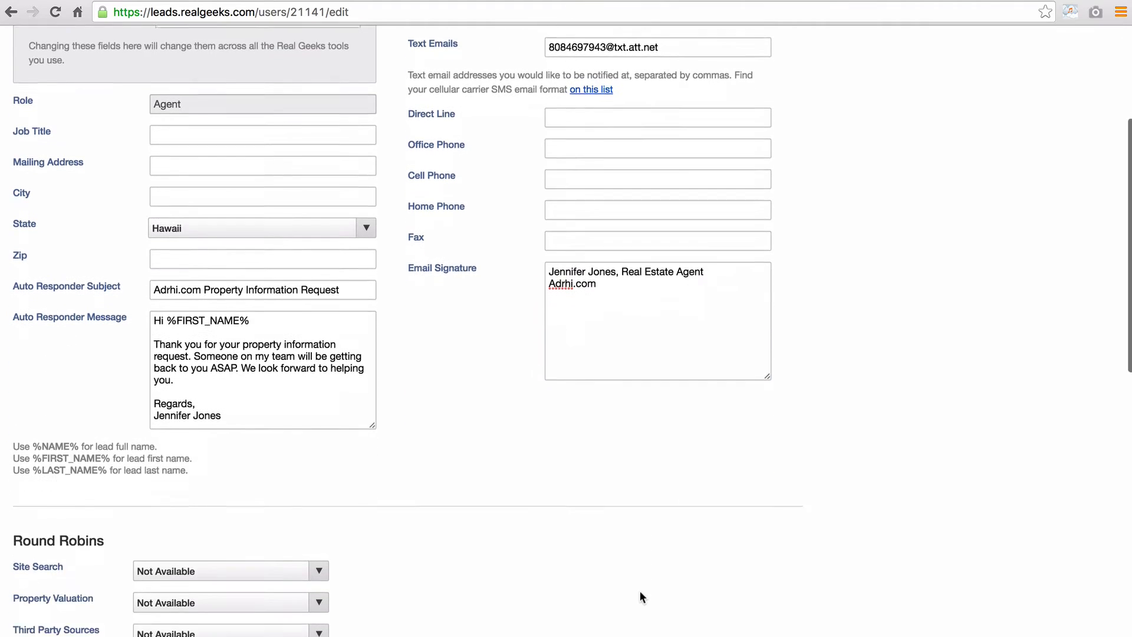
{"action": "scroll", "coordinate": [639, 589], "scroll_direction": "down", "scroll_amount": 9}
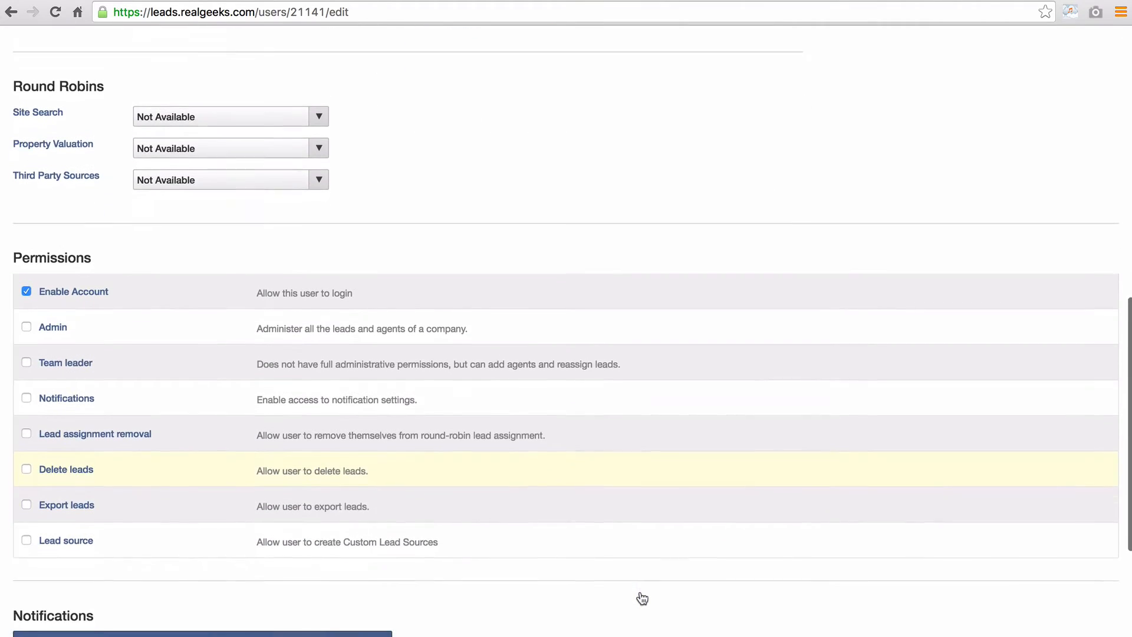
{"action": "scroll", "coordinate": [642, 598], "scroll_direction": "down", "scroll_amount": 1}
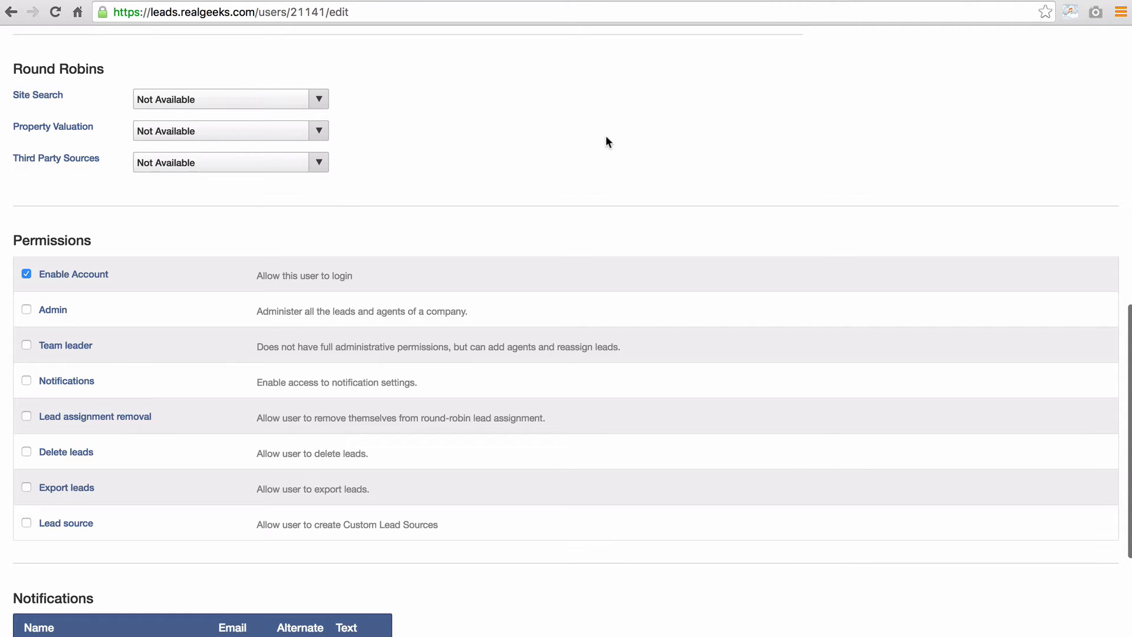
{"action": "left_click", "coordinate": [328, 101]}
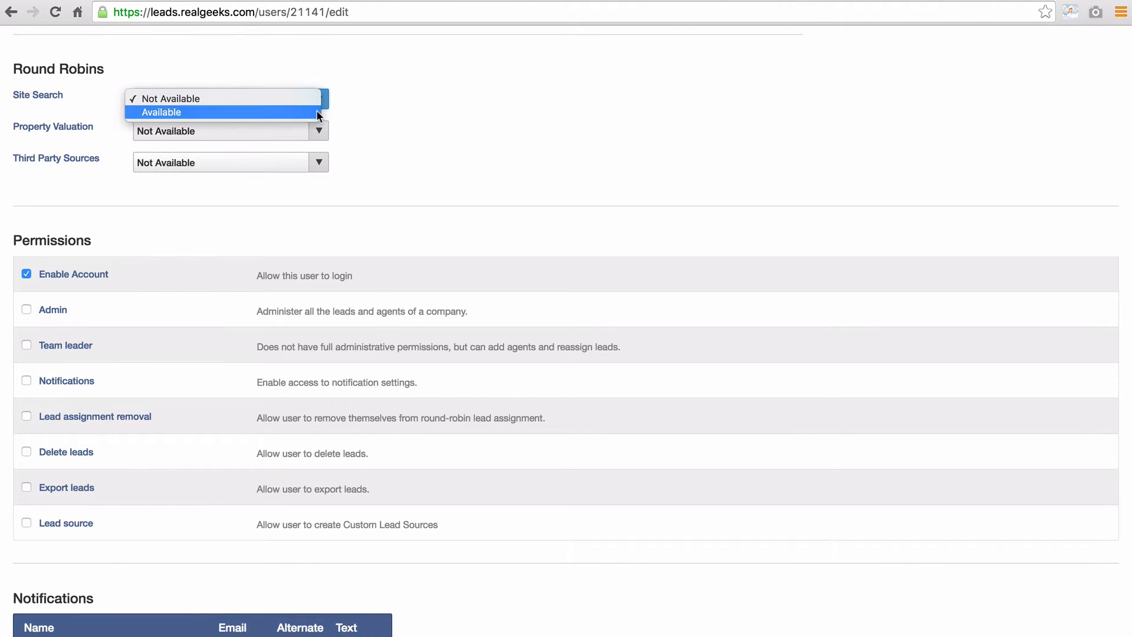
{"action": "left_click", "coordinate": [317, 111]}
{"action": "left_click", "coordinate": [315, 132]}
{"action": "left_click", "coordinate": [315, 145]}
{"action": "left_click", "coordinate": [319, 163]}
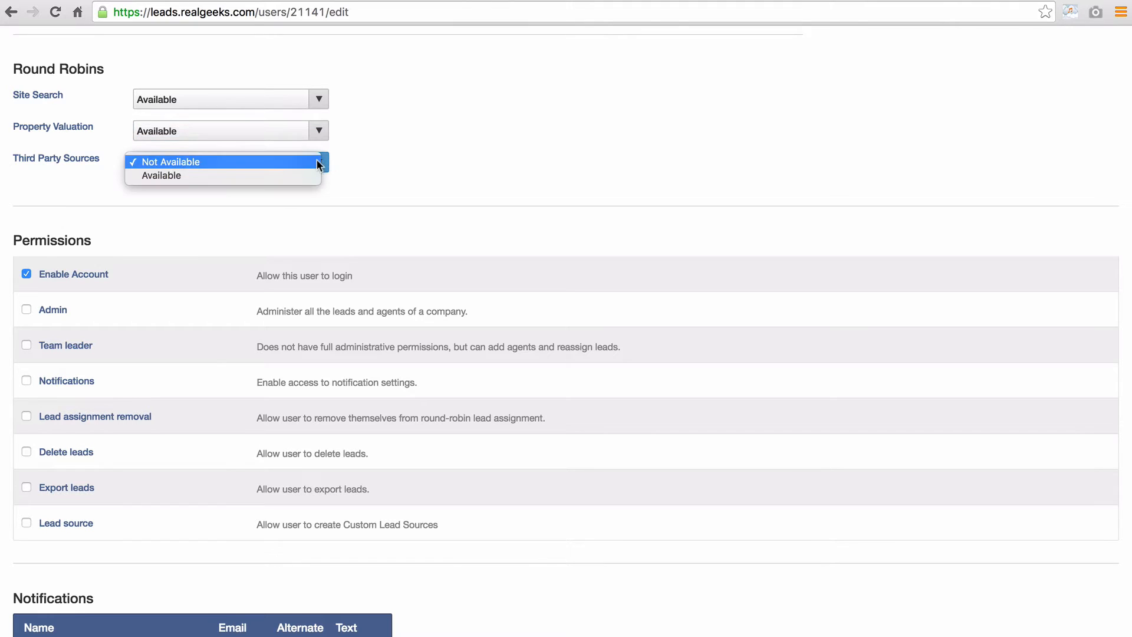
{"action": "left_click", "coordinate": [328, 180]}
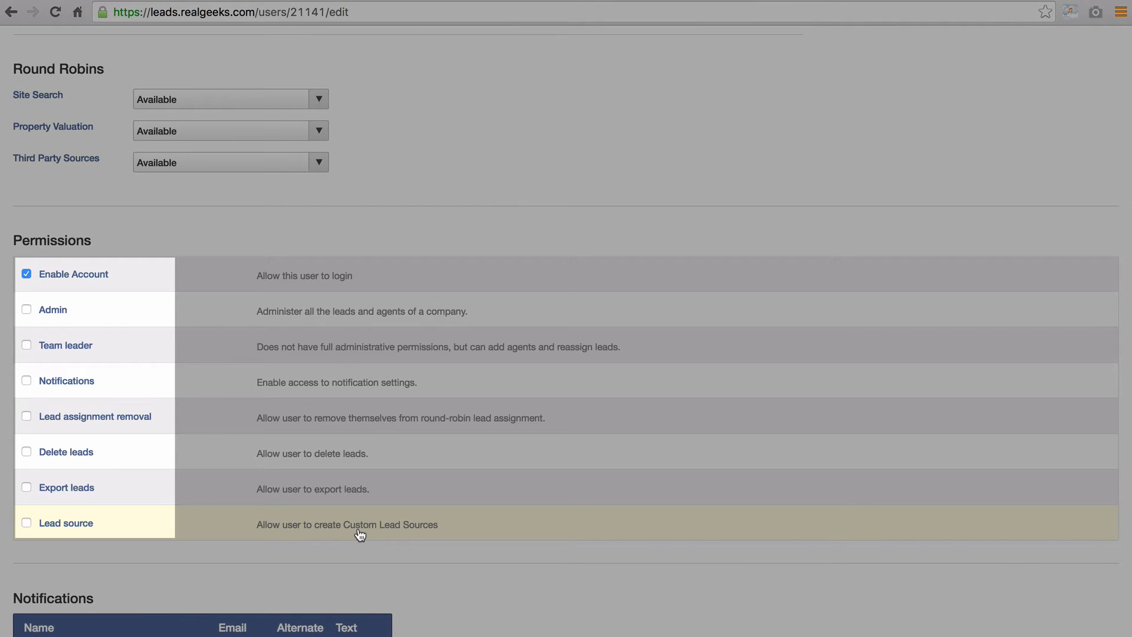
{"action": "scroll", "coordinate": [471, 592], "scroll_direction": "down", "scroll_amount": 6}
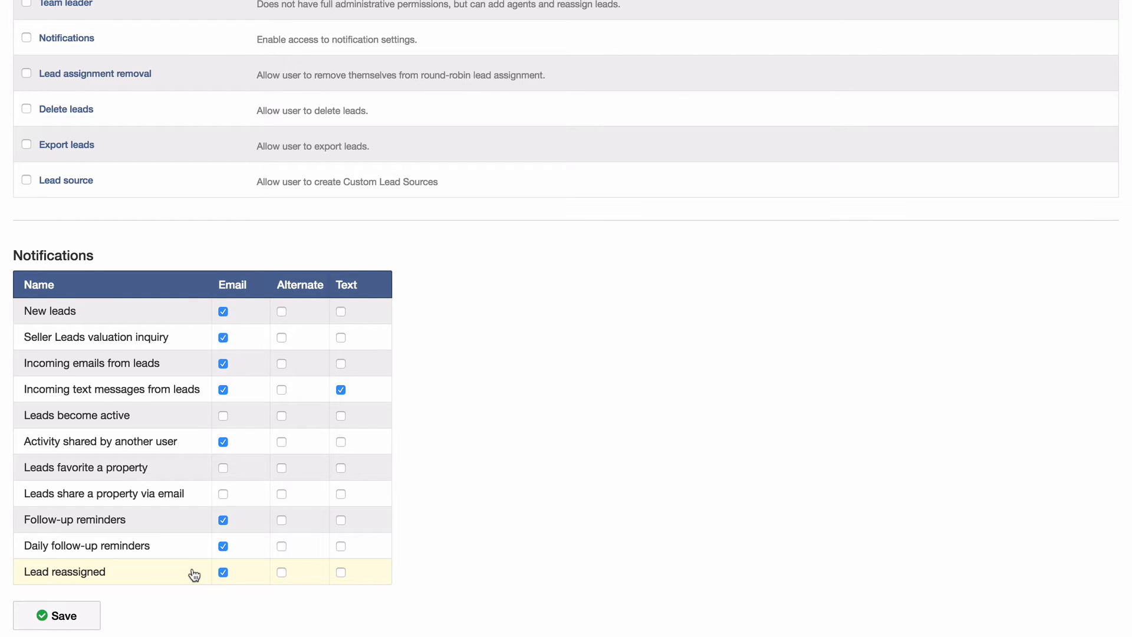
{"action": "left_click", "coordinate": [76, 615]}
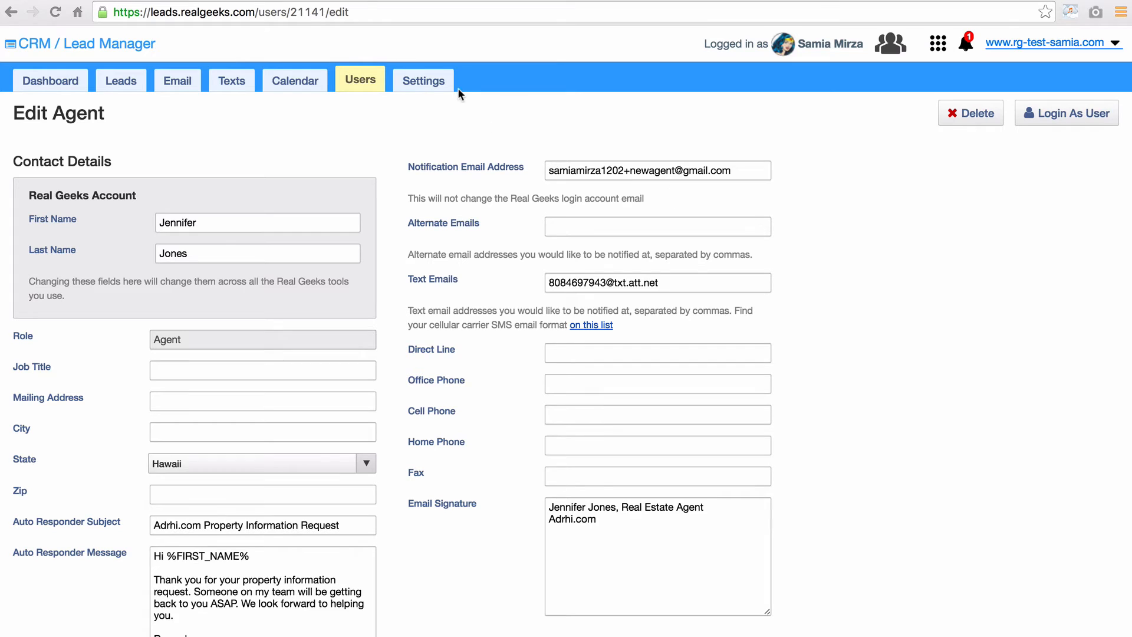
- Go to the account Settings
{"action": "left_click", "coordinate": [429, 80]}
- Review the notification preferences, then move to the Email Integration settings
{"action": "left_click", "coordinate": [121, 129]}
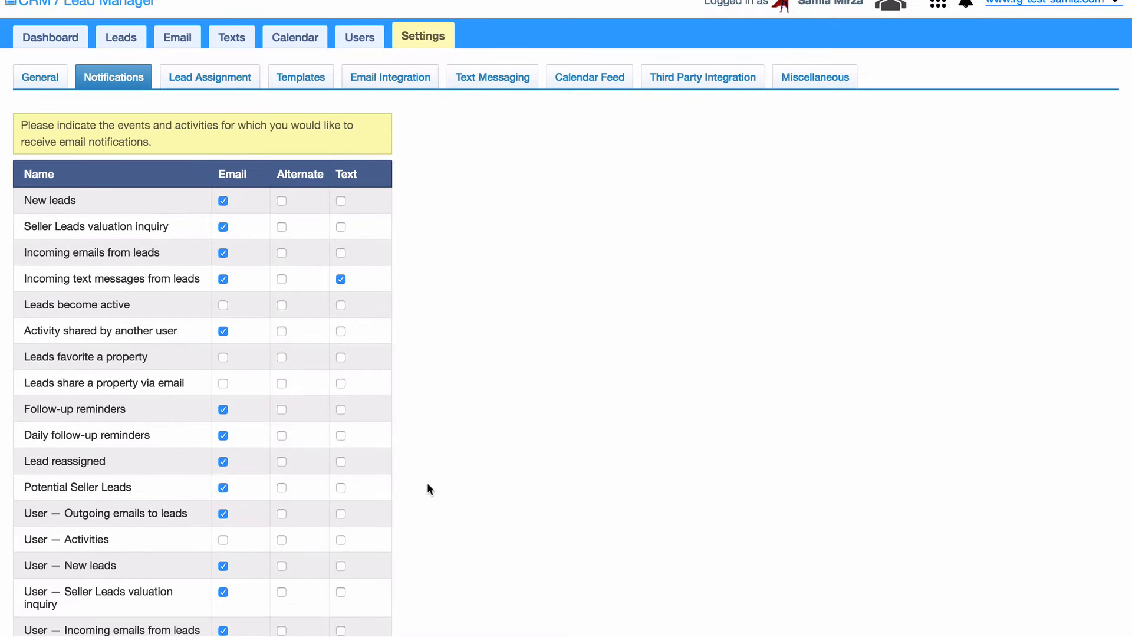
{"action": "scroll", "coordinate": [427, 482], "scroll_direction": "down", "scroll_amount": 5}
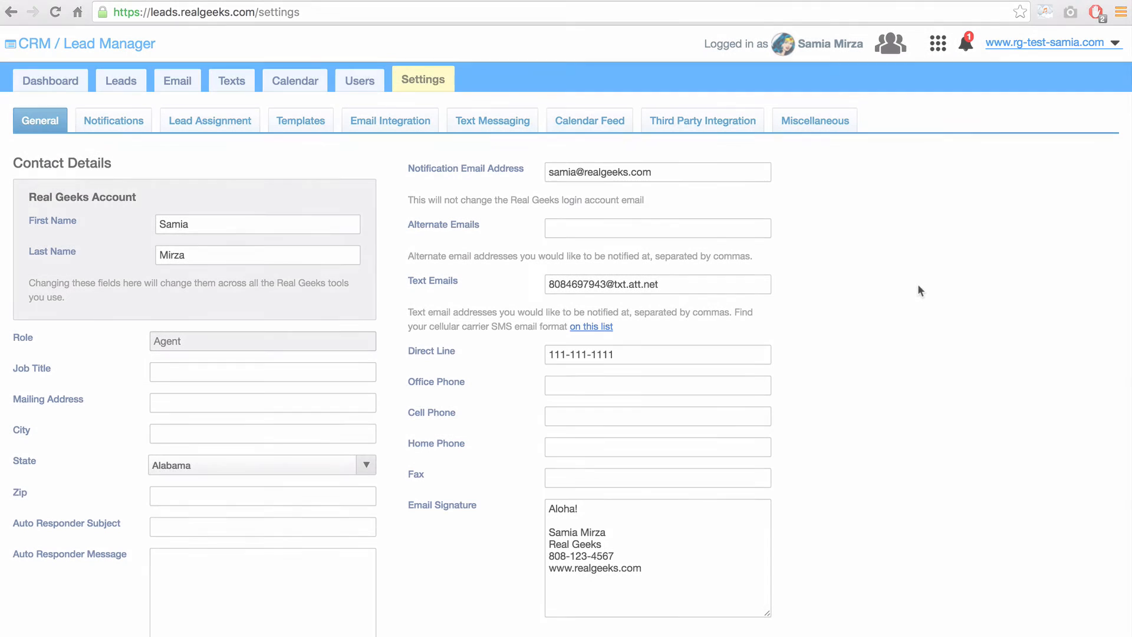
{"action": "left_click", "coordinate": [370, 131]}
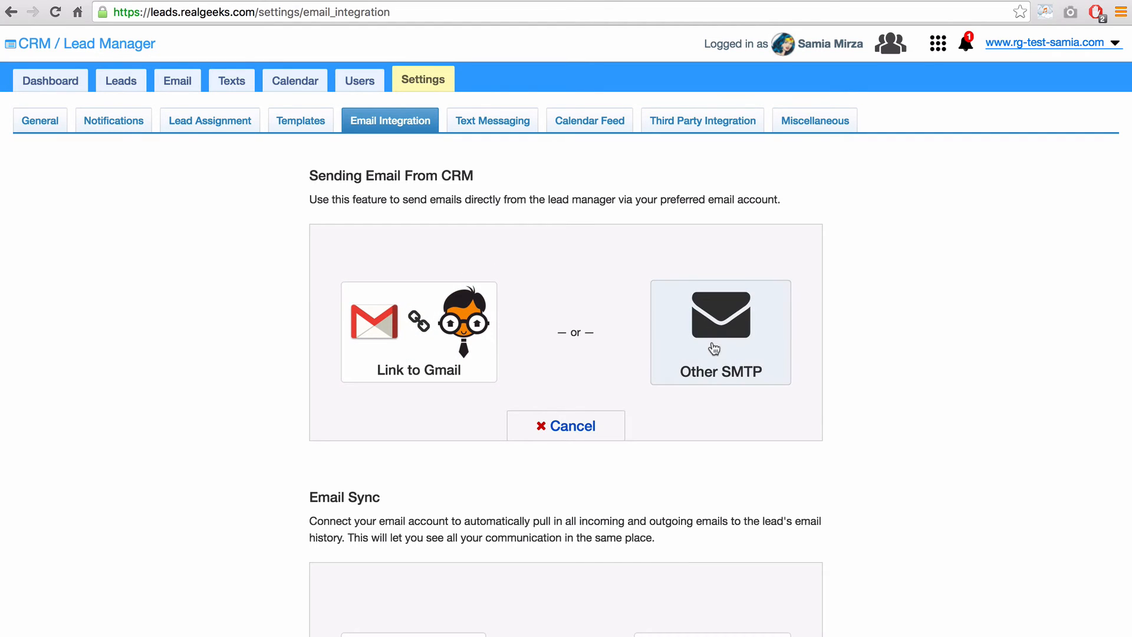
- Choose Link to Gmail for sending CRM email and begin linking a Gmail account
{"action": "left_click", "coordinate": [412, 354]}
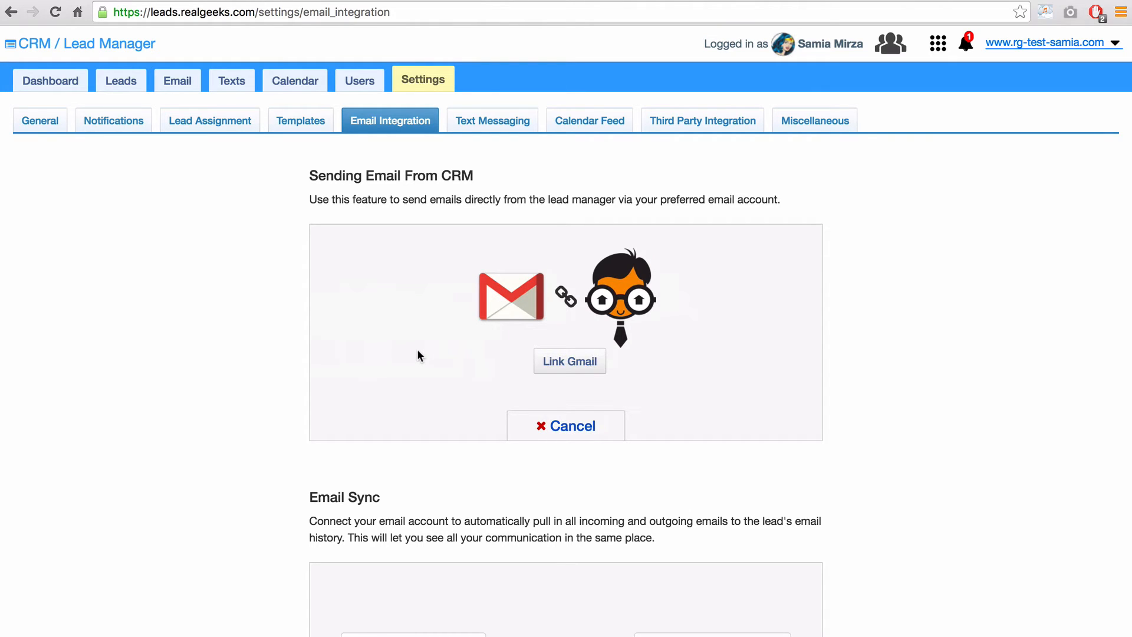
{"action": "left_click", "coordinate": [560, 366]}
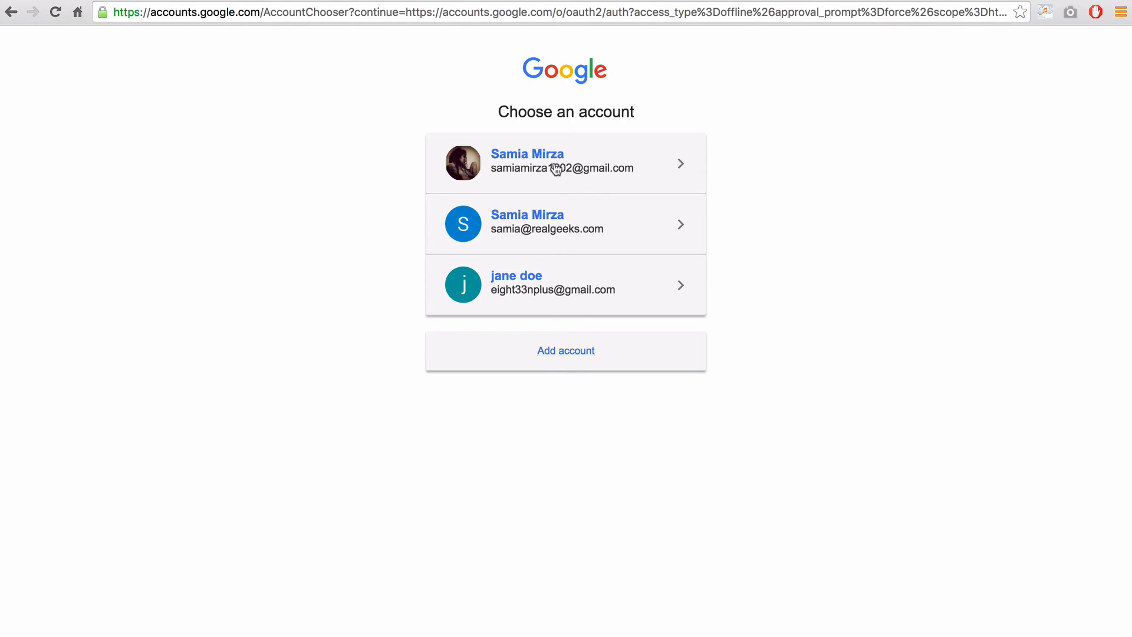
- Pick the company realgeeks.com Google account and allow Lead Manager offline access
{"action": "left_click", "coordinate": [555, 232]}
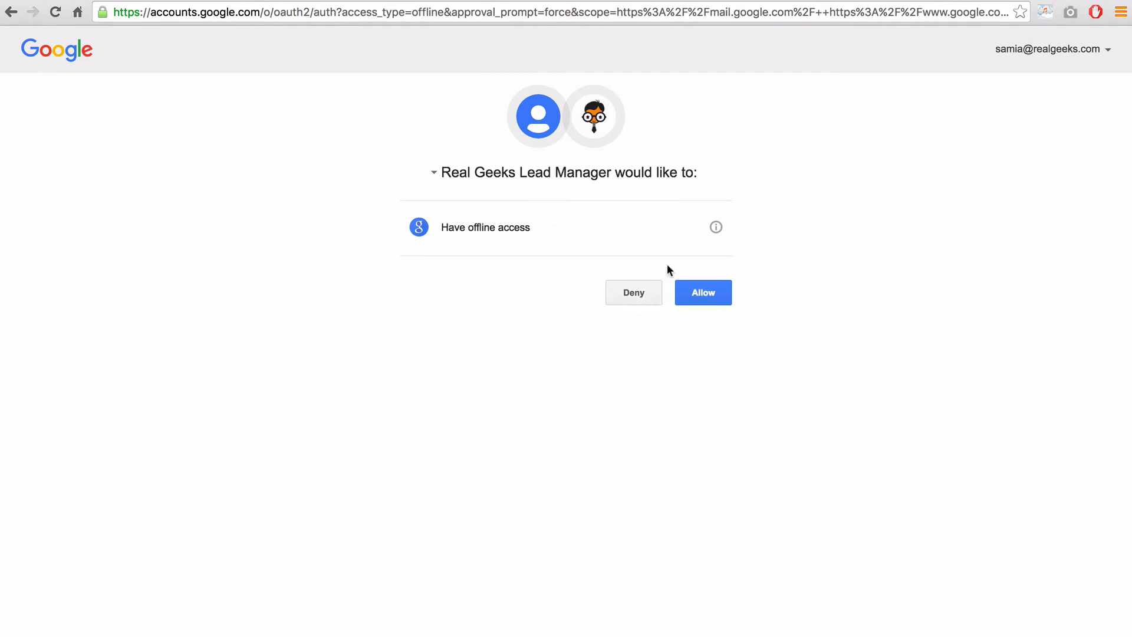
{"action": "left_click", "coordinate": [700, 291]}
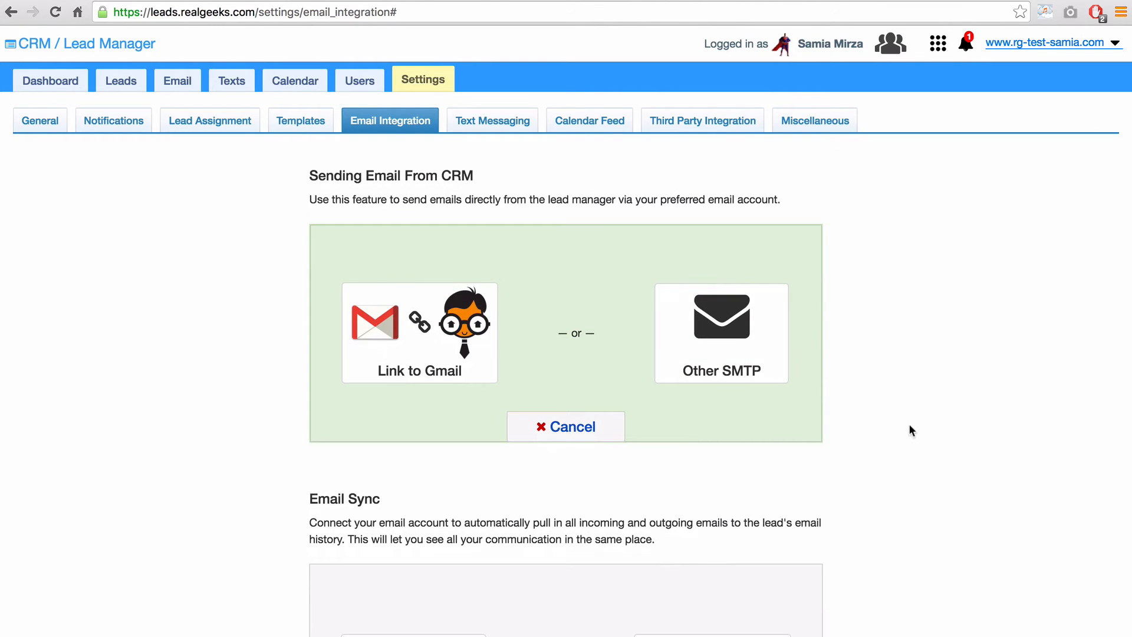
- Start the Email Sync setup and continue past the Integration Notes to the Connect my mailbox page
{"action": "scroll", "coordinate": [910, 430], "scroll_direction": "down", "scroll_amount": 3}
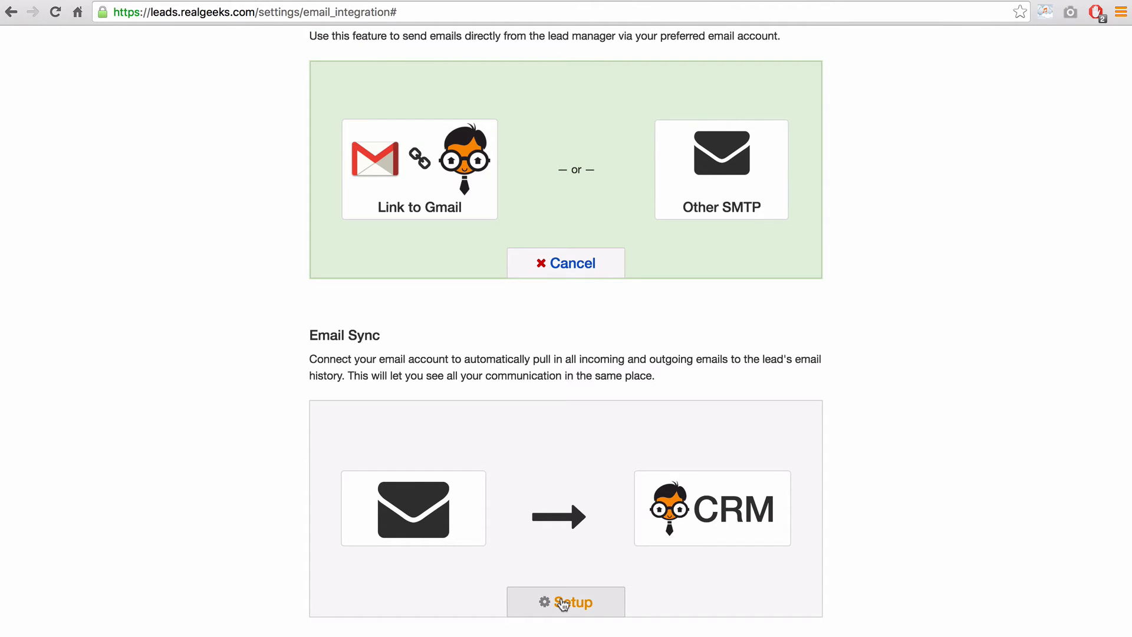
{"action": "left_click", "coordinate": [563, 602]}
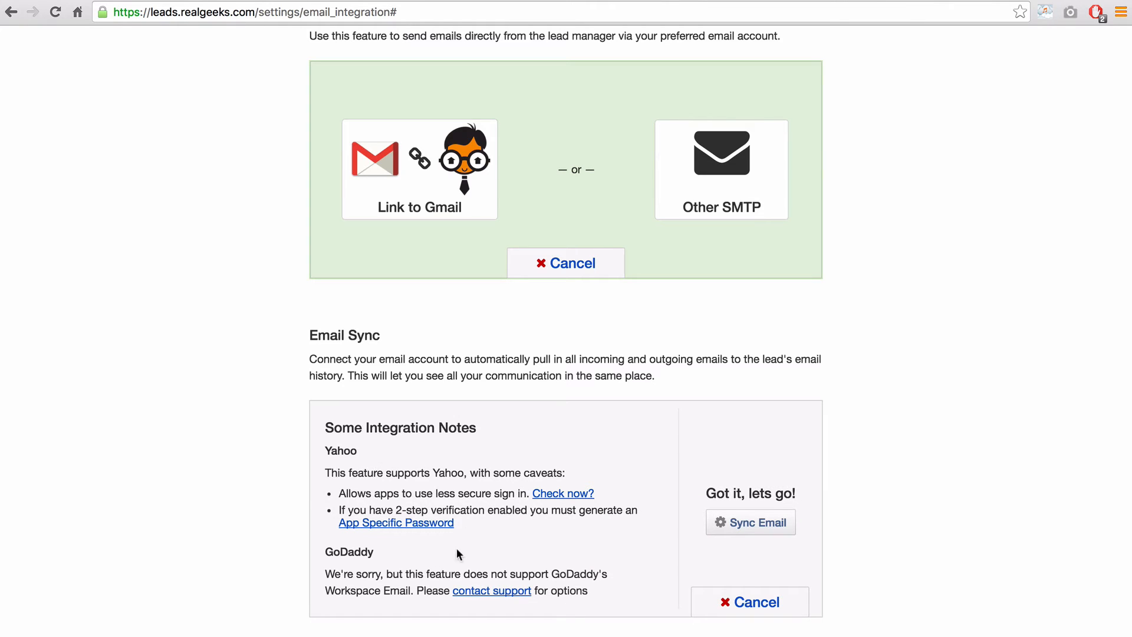
{"action": "left_click", "coordinate": [756, 526]}
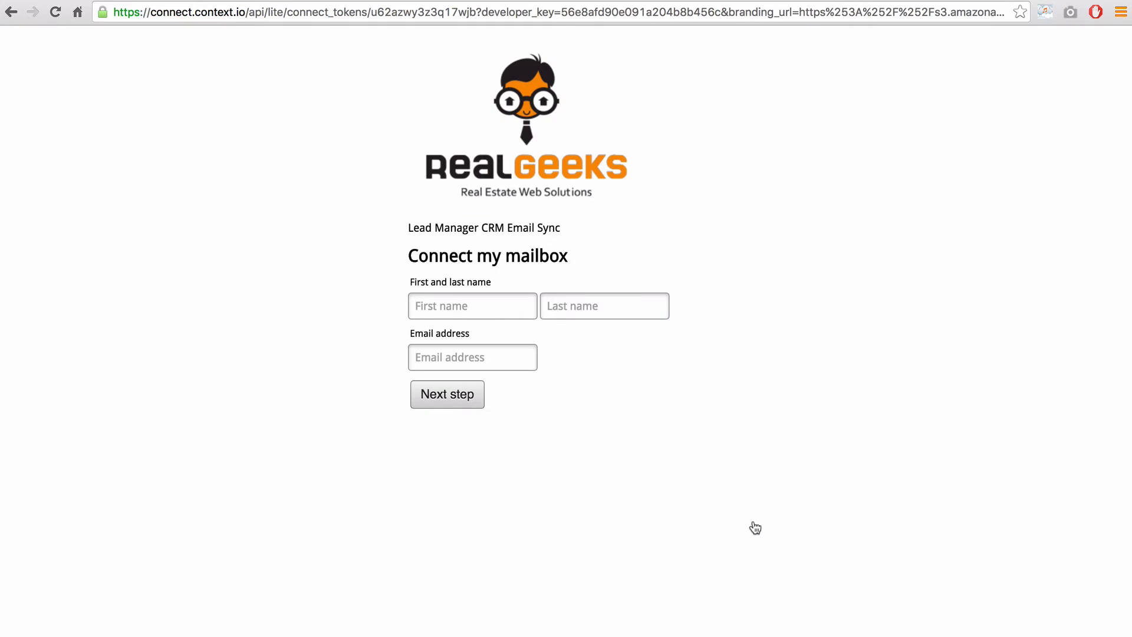
- Enter the agent's first name, last name and email address for the mailbox connection, then continue
{"action": "left_click", "coordinate": [483, 302]}
{"action": "key", "text": "Tab"}
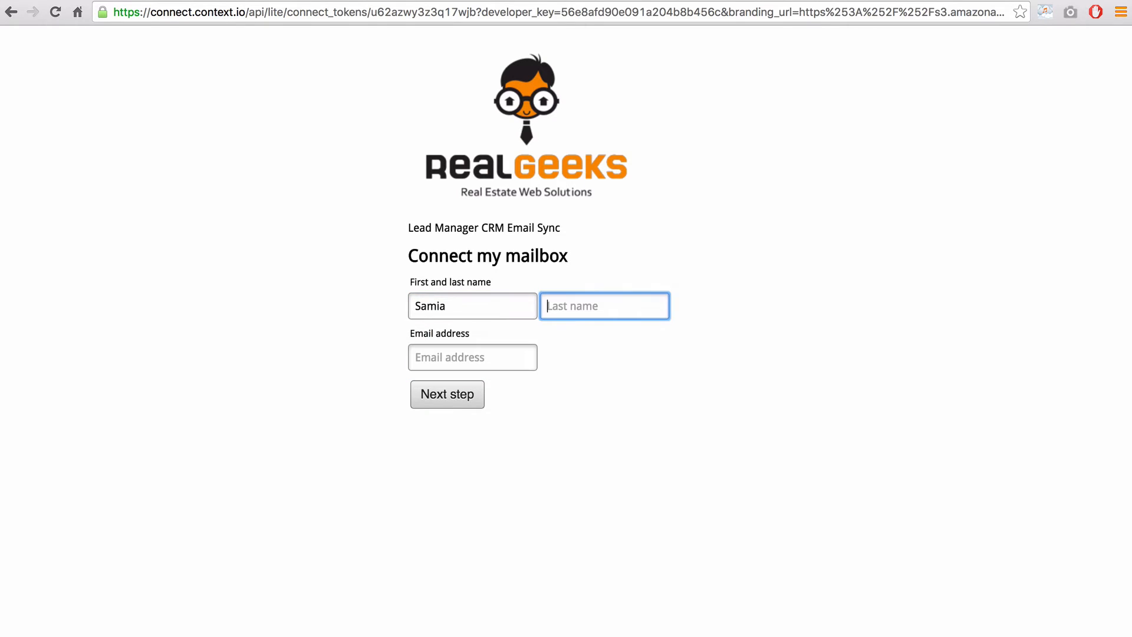
{"action": "key", "text": "Tab"}
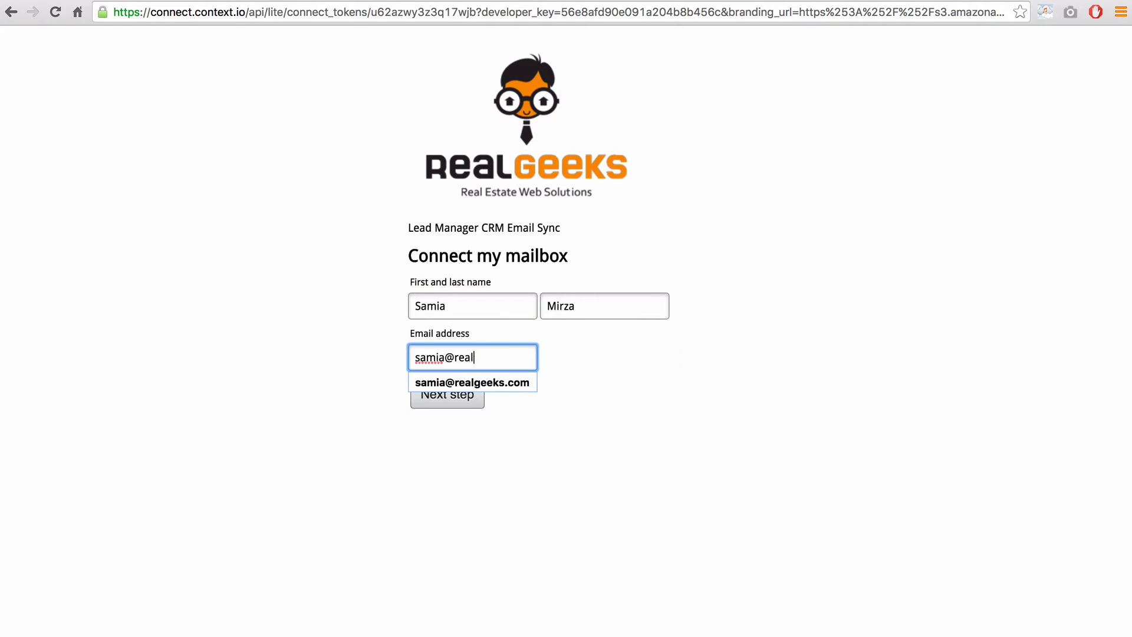
{"action": "left_click", "coordinate": [445, 397]}
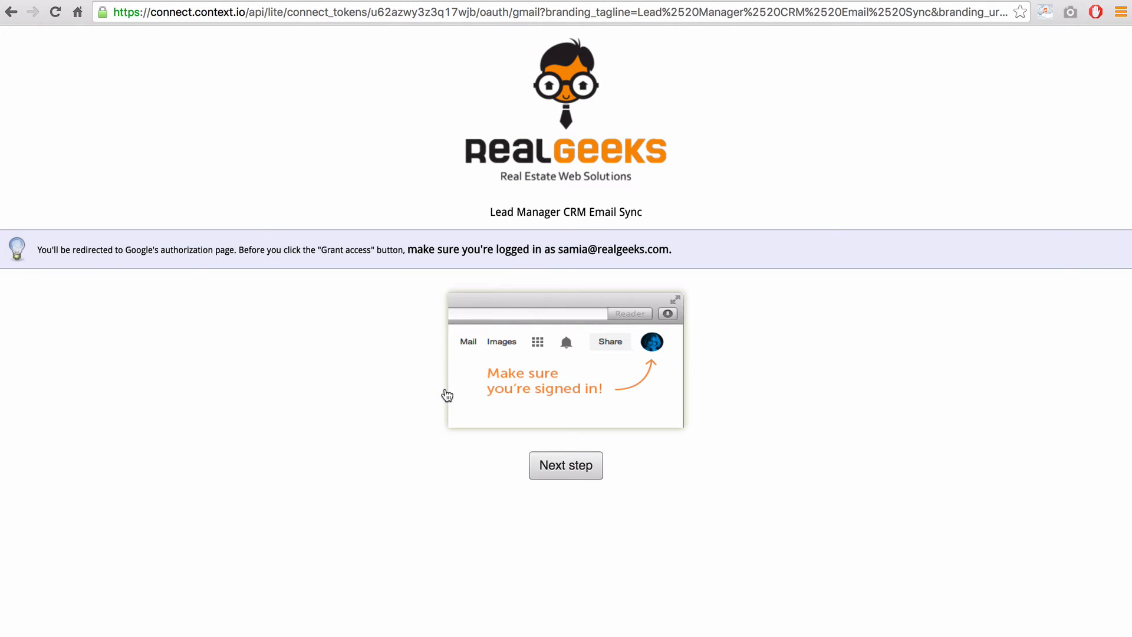
- Proceed to Google's authorization page and allow Lead Manager offline access to the mailbox
{"action": "left_click", "coordinate": [565, 467]}
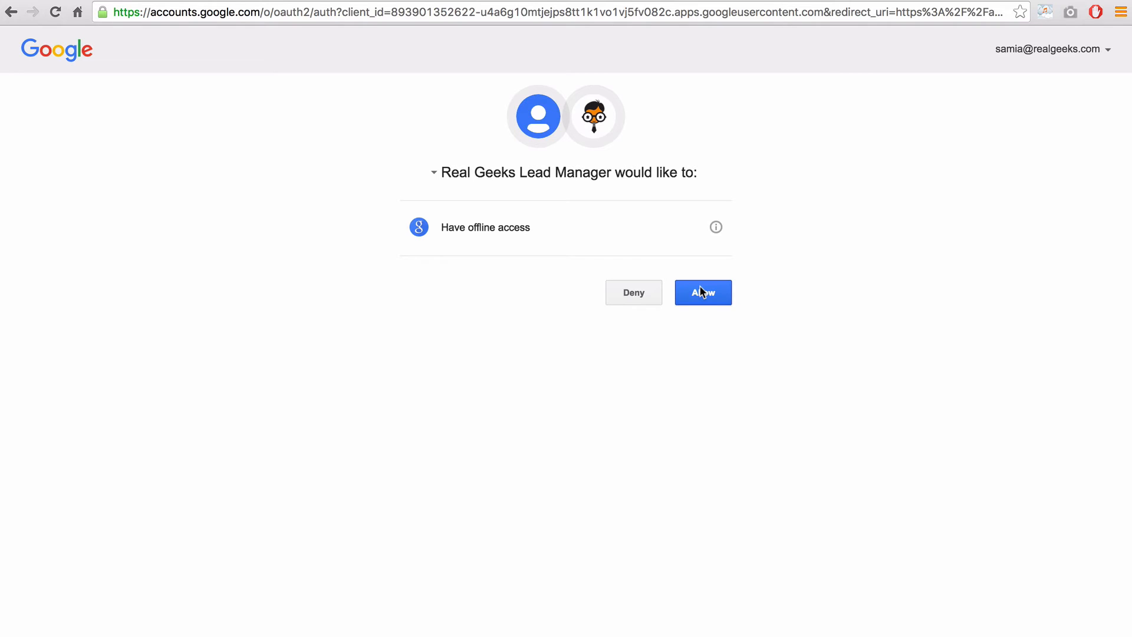
{"action": "left_click", "coordinate": [700, 289]}
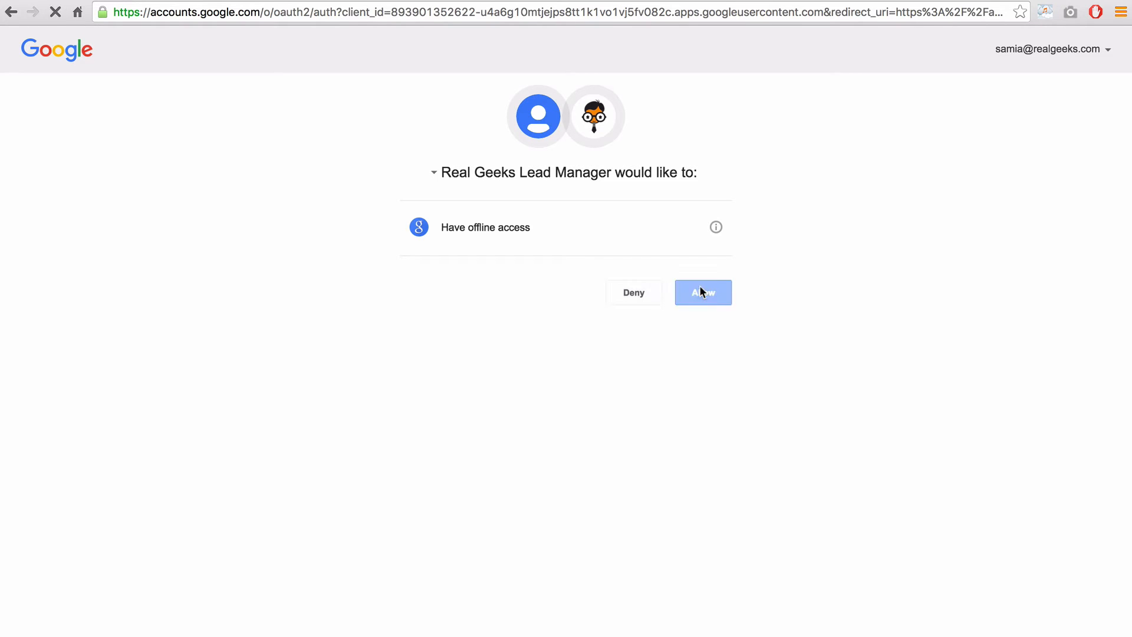
{"action": "scroll", "coordinate": [948, 321], "scroll_direction": "down", "scroll_amount": 5}
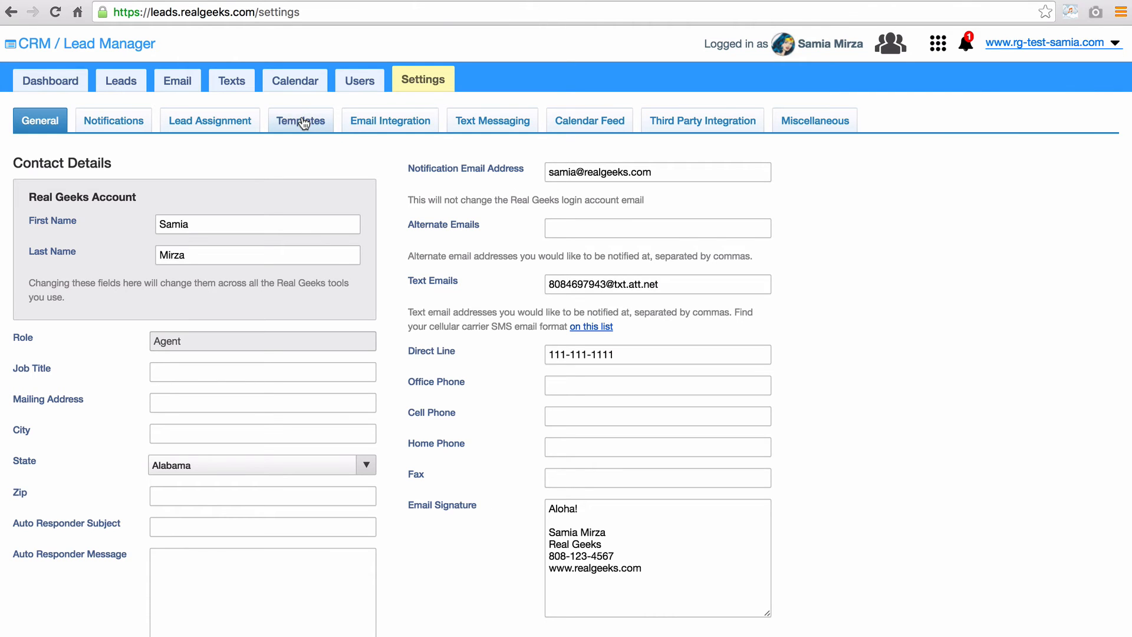
- Open the Templates settings showing the Alt Number and Follow up email templates
{"action": "left_click", "coordinate": [304, 123]}
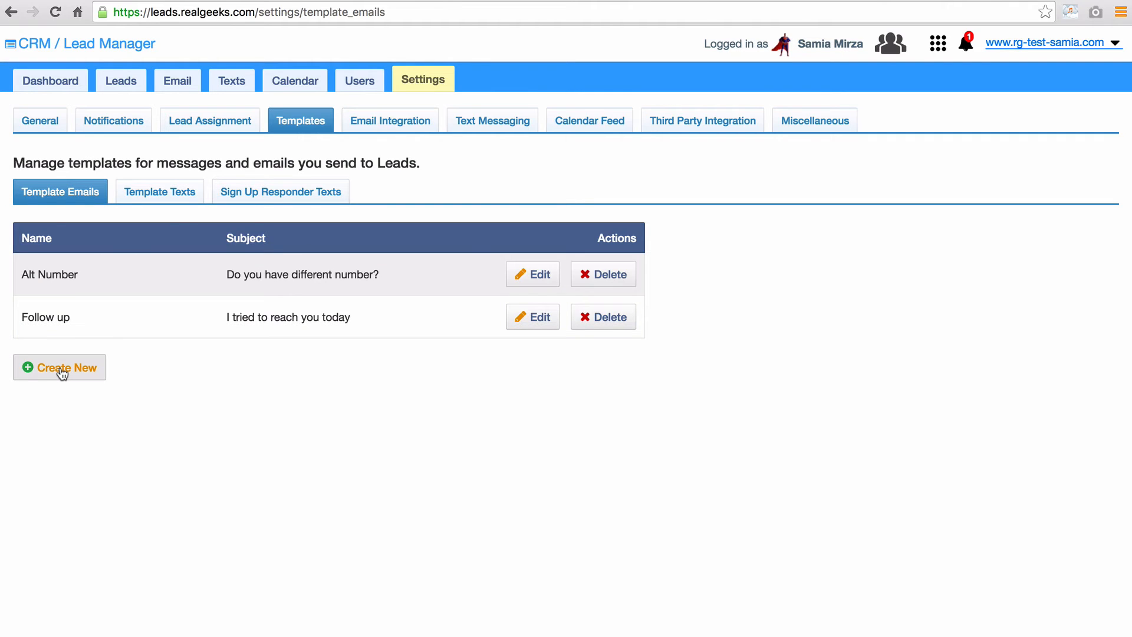
- Switch to the Template Texts tab to list the text message templates
{"action": "left_click", "coordinate": [169, 190]}
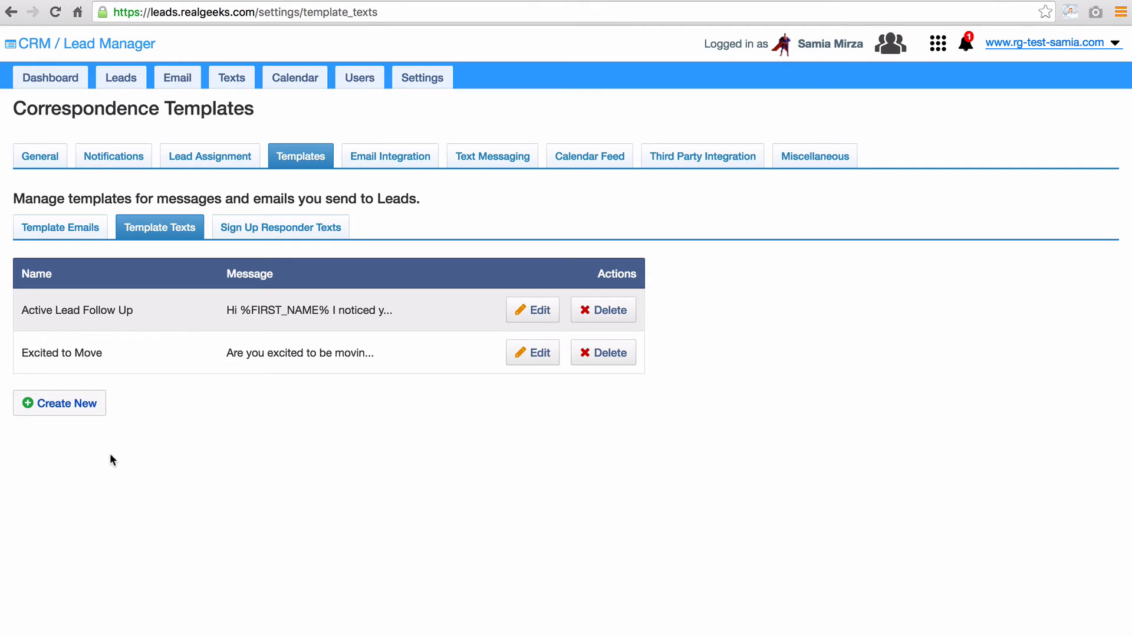
- Create and save text template 'Added Favorite Property' with message 'Hi %FIRST_NAME%' referencing drhi.com
{"action": "left_click", "coordinate": [52, 403]}
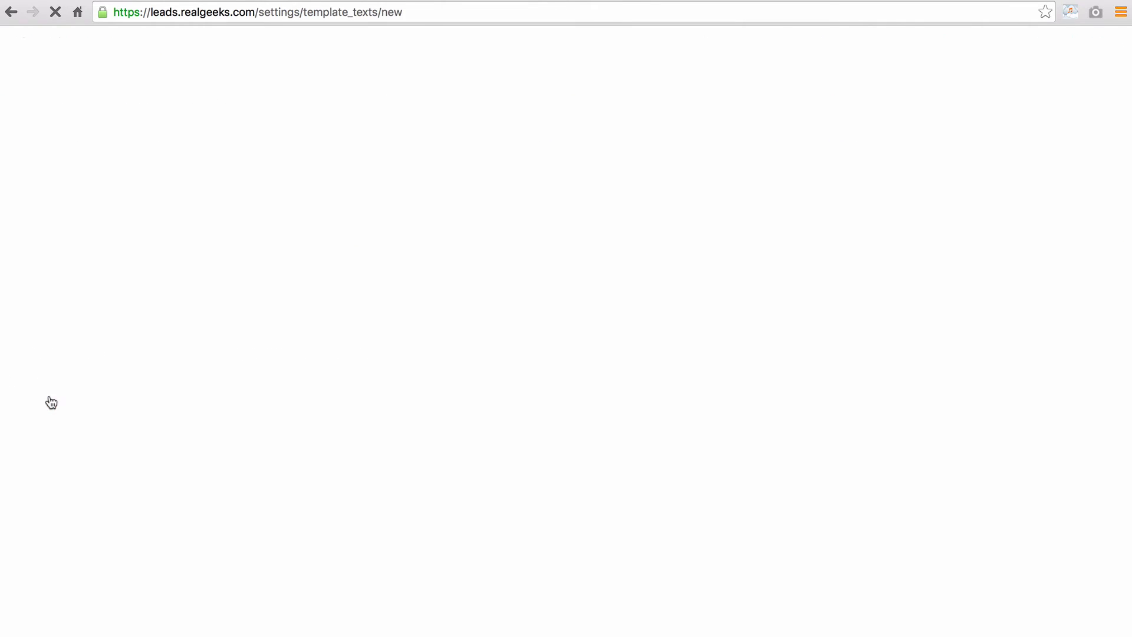
{"action": "left_click", "coordinate": [118, 329]}
{"action": "type", "text": "Added"}
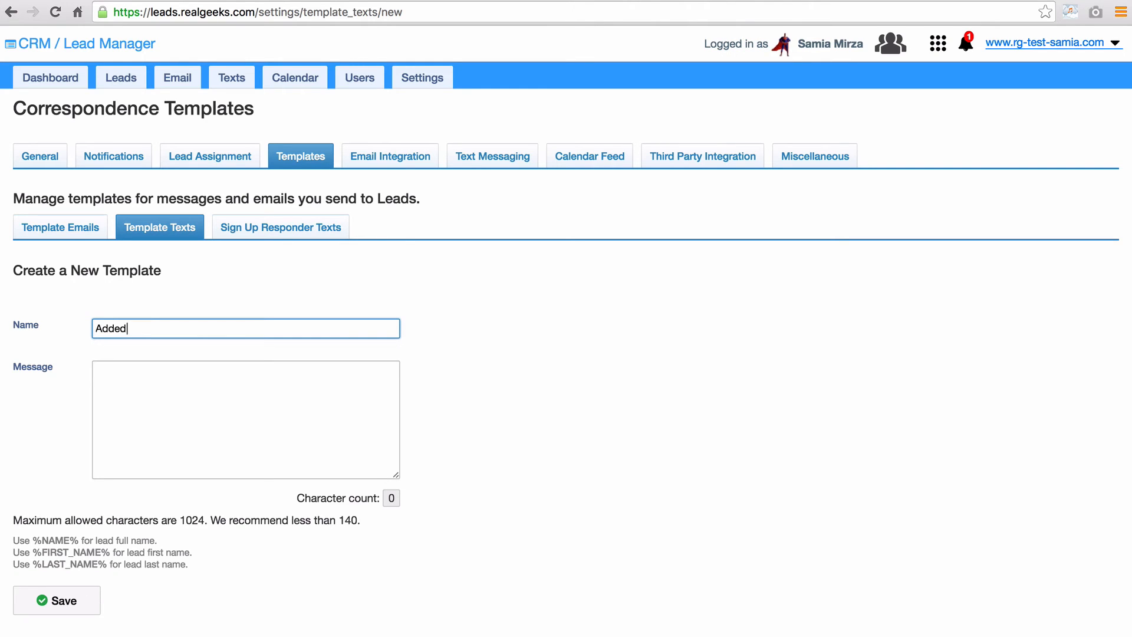
{"action": "type", "text": " Favorite Property"}
{"action": "left_click", "coordinate": [261, 384]}
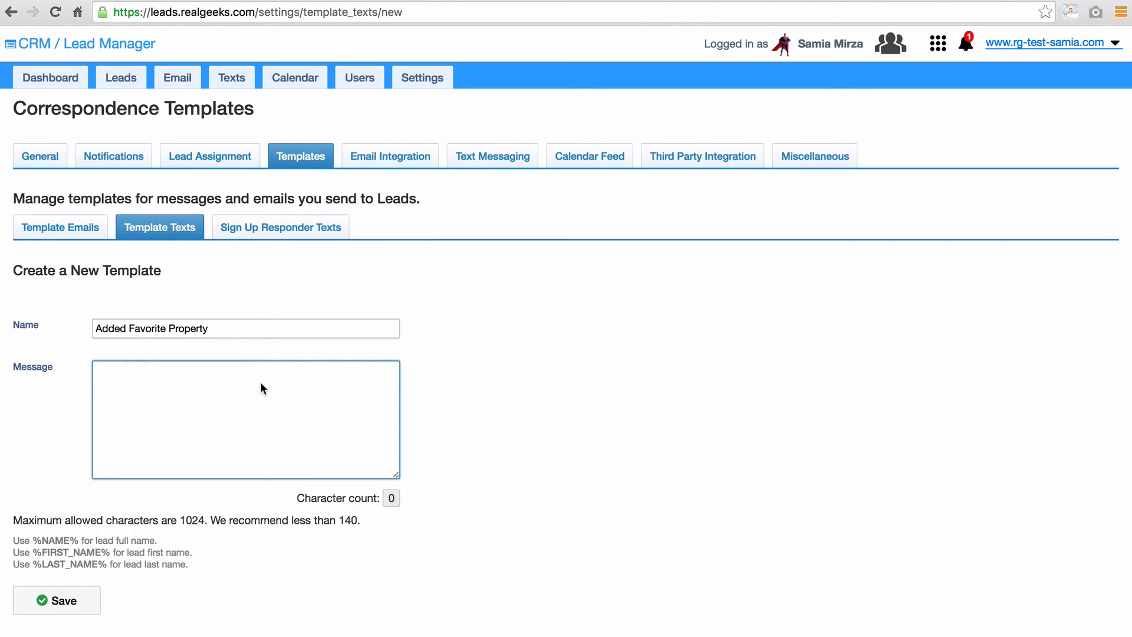
{"action": "type", "text": "Hi %FIRST_NAME"}
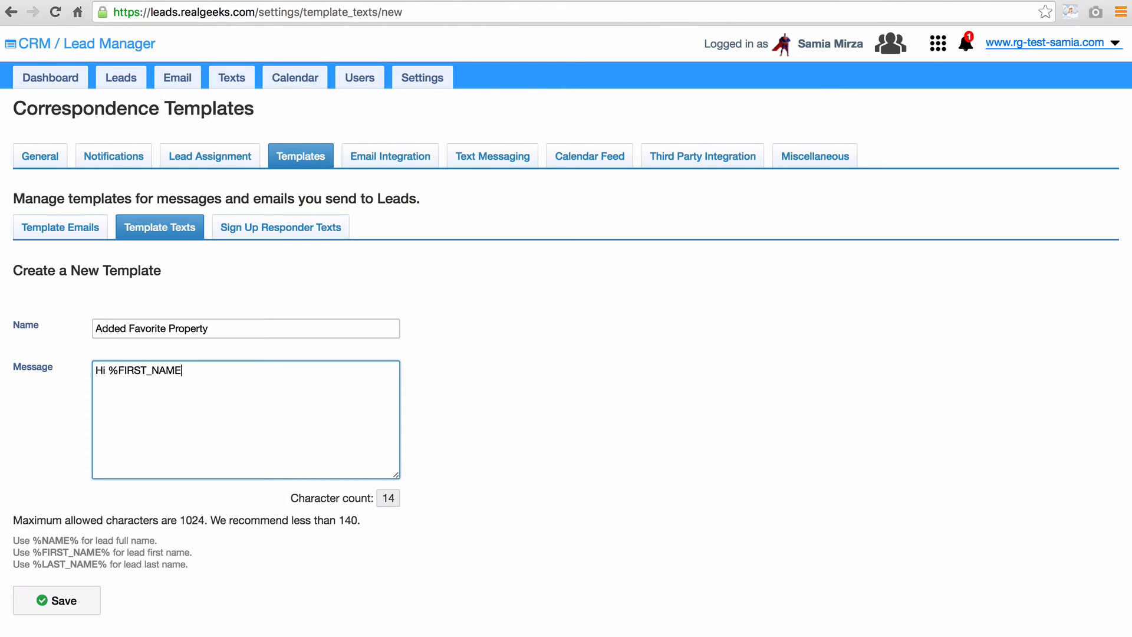
{"action": "type", "text": "%"}
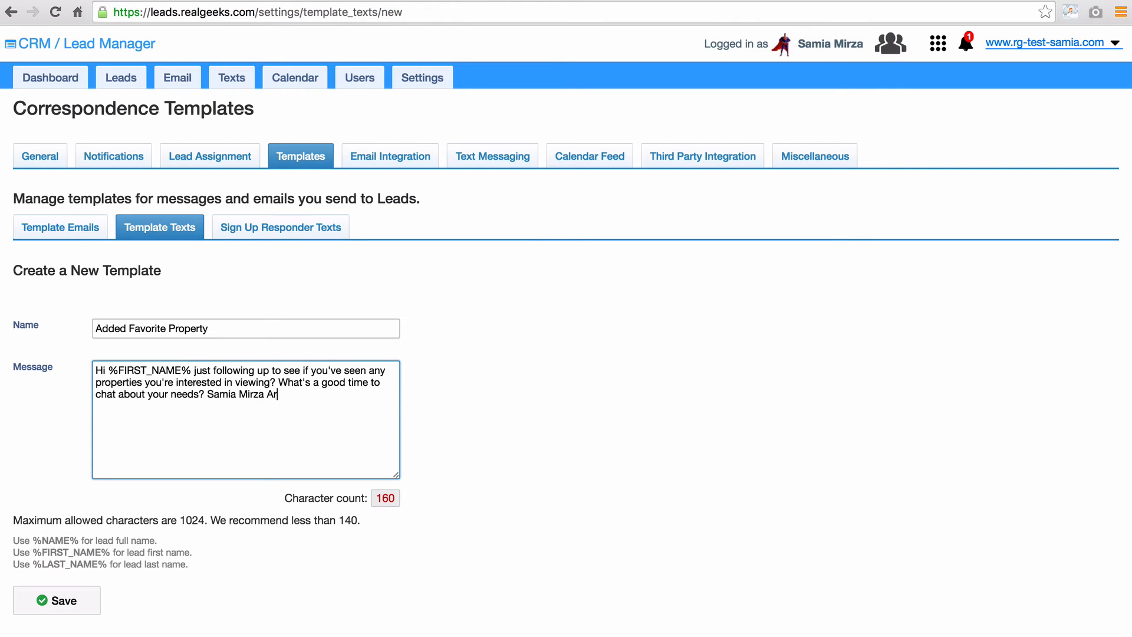
{"action": "type", "text": "drhi.com"}
{"action": "left_click", "coordinate": [62, 600]}
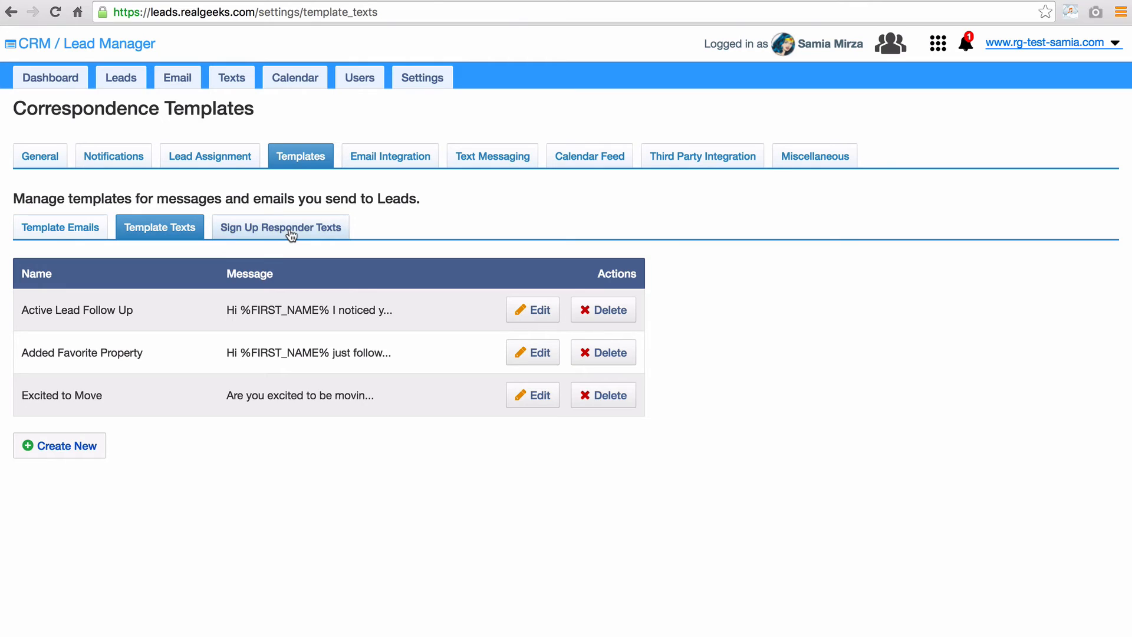
- Save a Website Property Search sign-up responder text: 'Hi %FIRST_NAME%, Are you ready to start looking at houses…'
{"action": "left_click", "coordinate": [291, 235]}
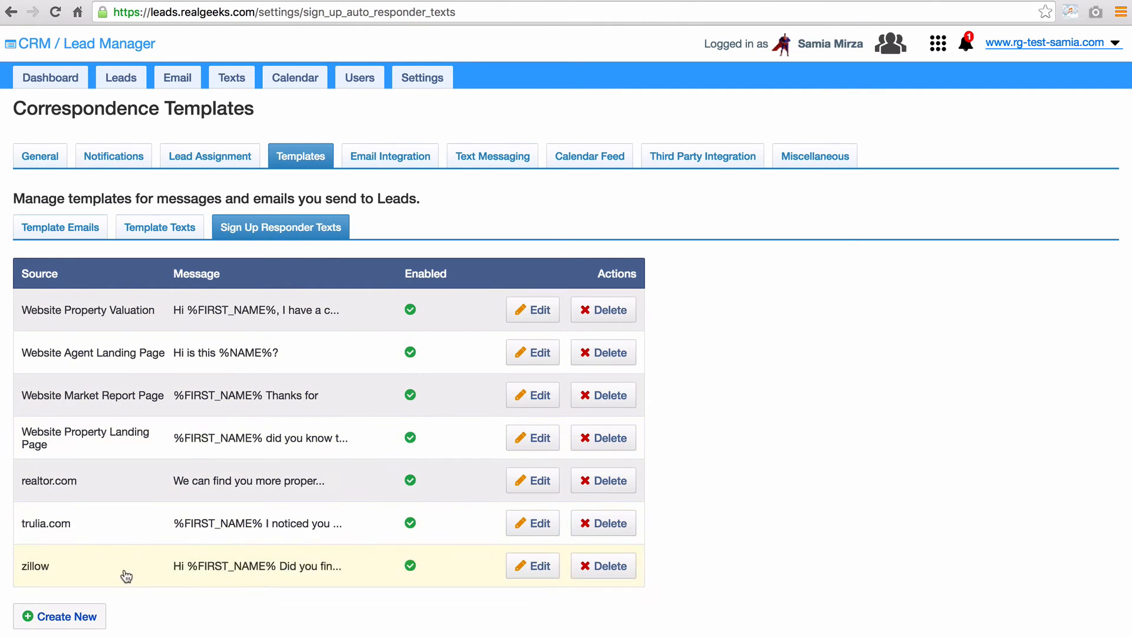
{"action": "left_click", "coordinate": [82, 623]}
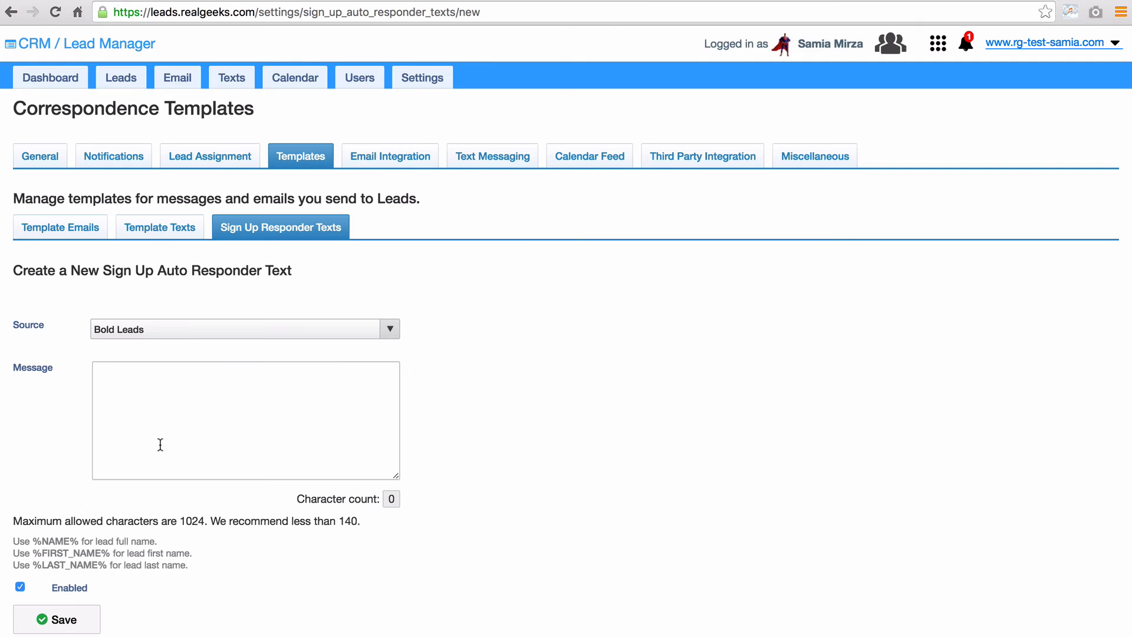
{"action": "left_click", "coordinate": [188, 331]}
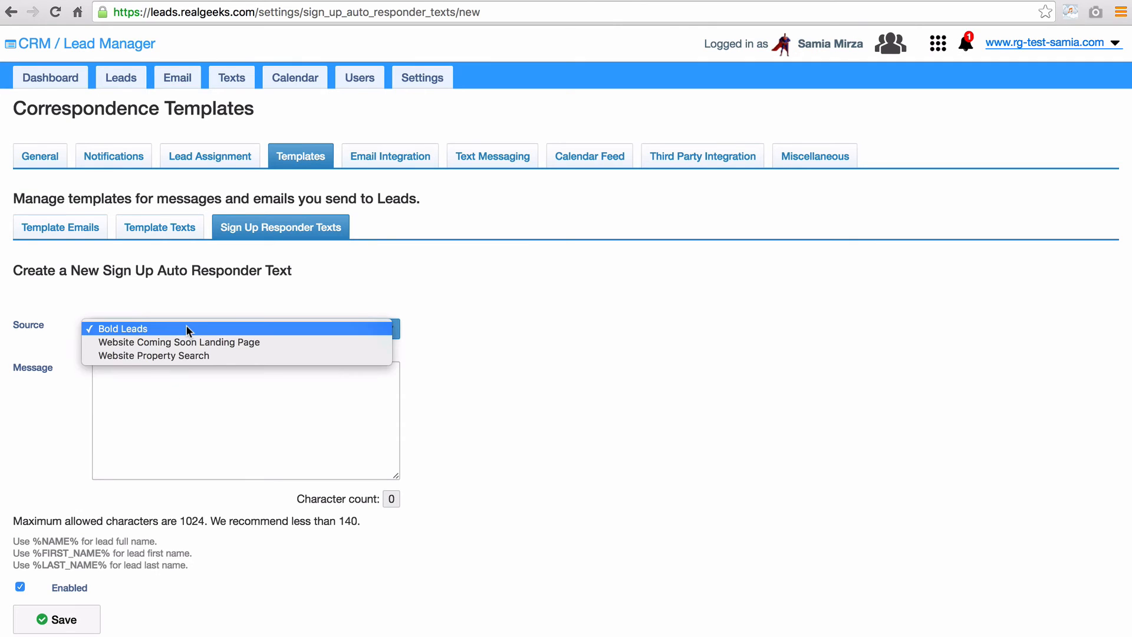
{"action": "left_click", "coordinate": [185, 355]}
{"action": "left_click", "coordinate": [107, 384]}
{"action": "type", "text": "Hi %"}
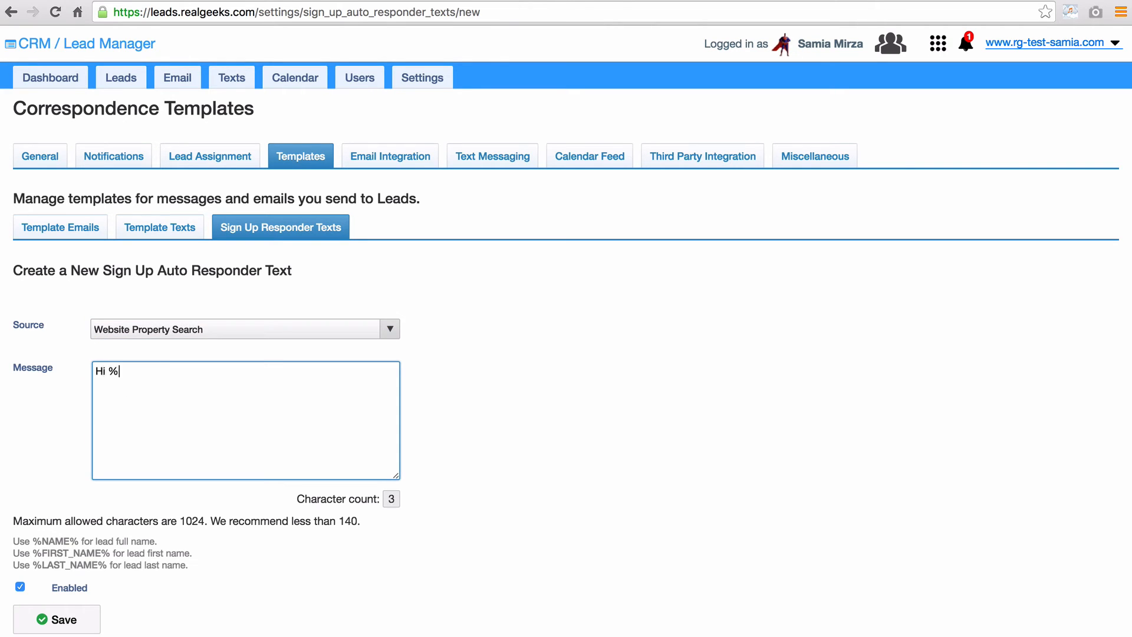
{"action": "type", "text": "FIRST_NAME"}
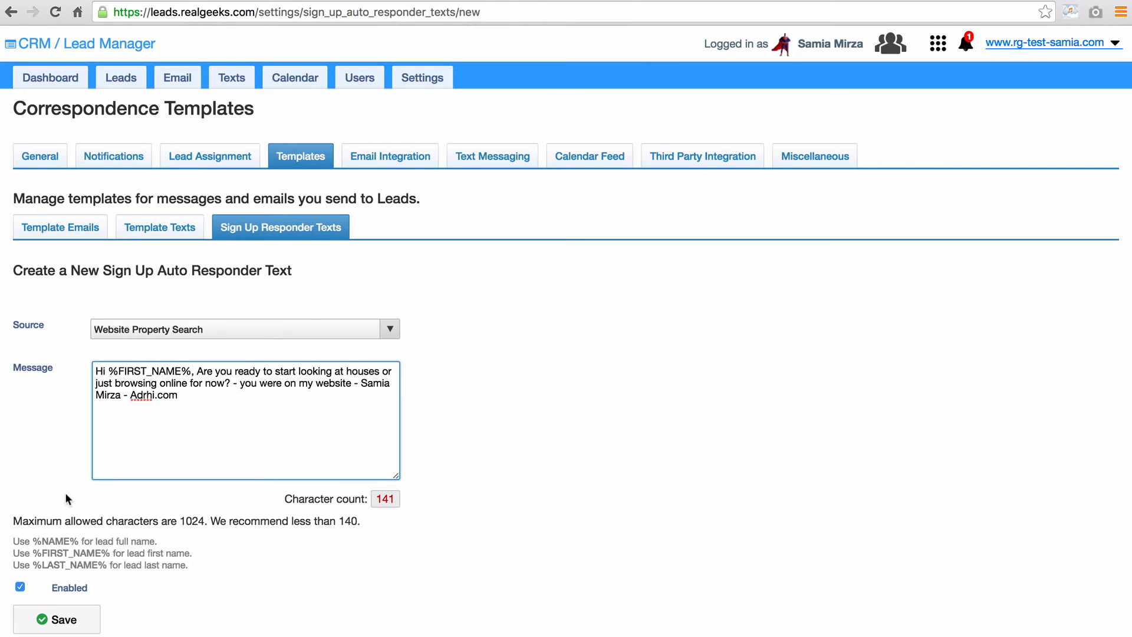
{"action": "left_click", "coordinate": [58, 622]}
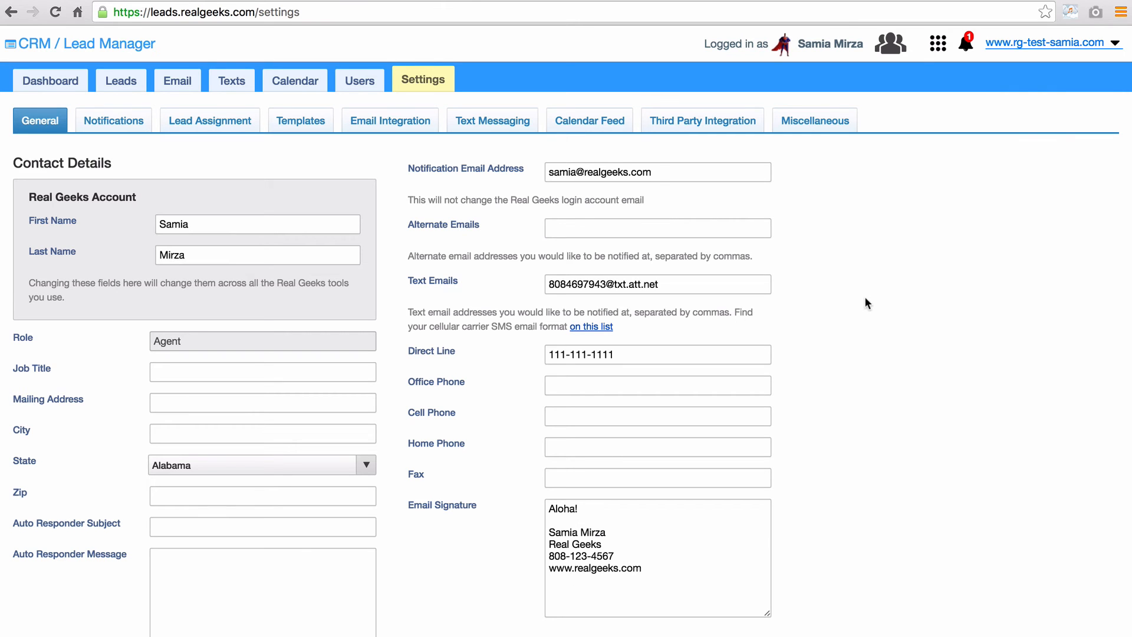
{"action": "left_click", "coordinate": [211, 122]}
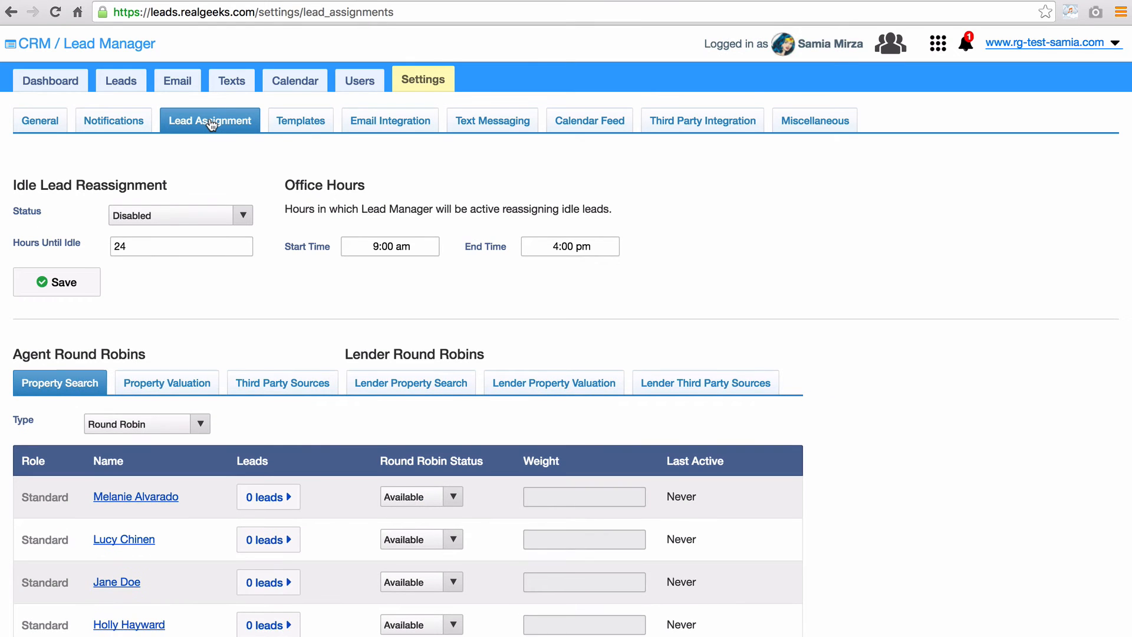
- Keep Property Search distribution on Round Robin and set the first agent to Not Available
{"action": "scroll", "coordinate": [966, 501], "scroll_direction": "down", "scroll_amount": 3}
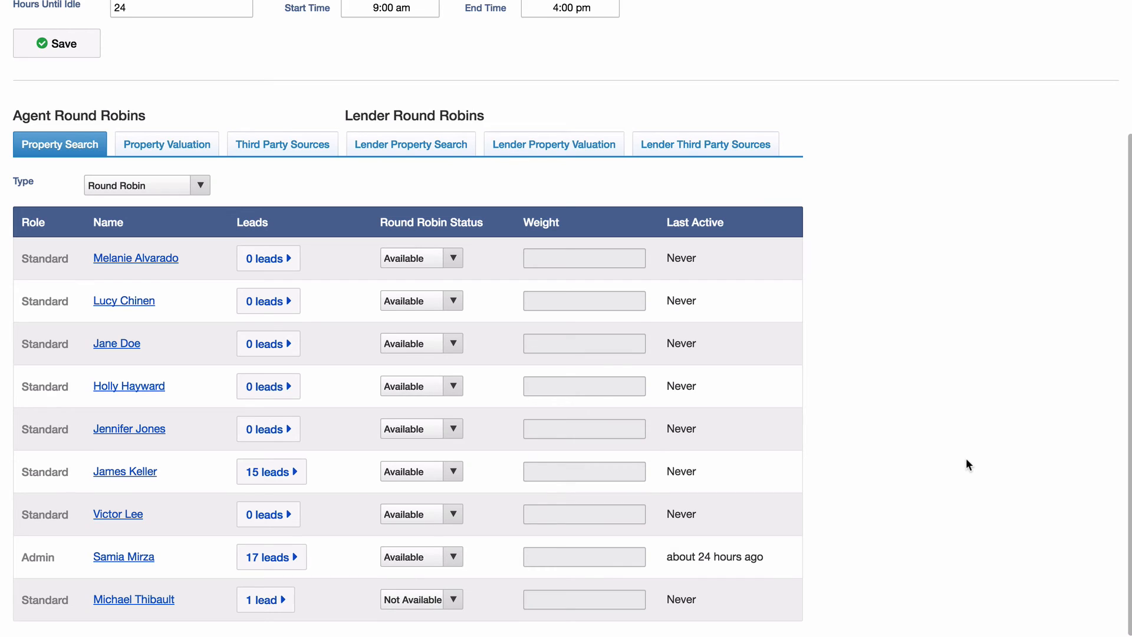
{"action": "left_click", "coordinate": [180, 192]}
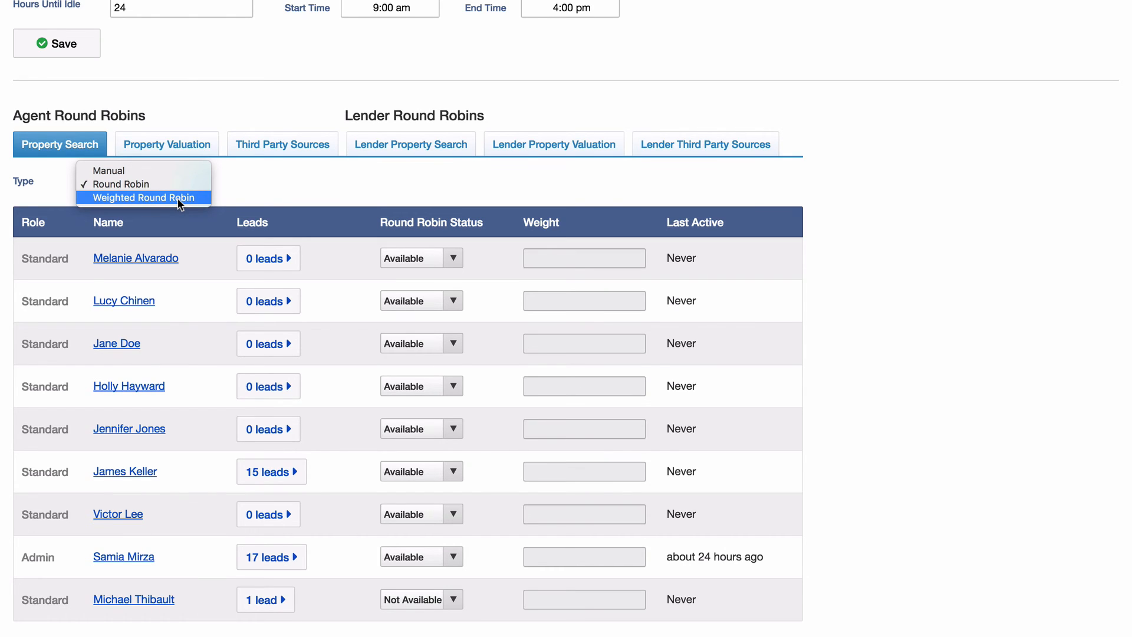
{"action": "left_click", "coordinate": [179, 184]}
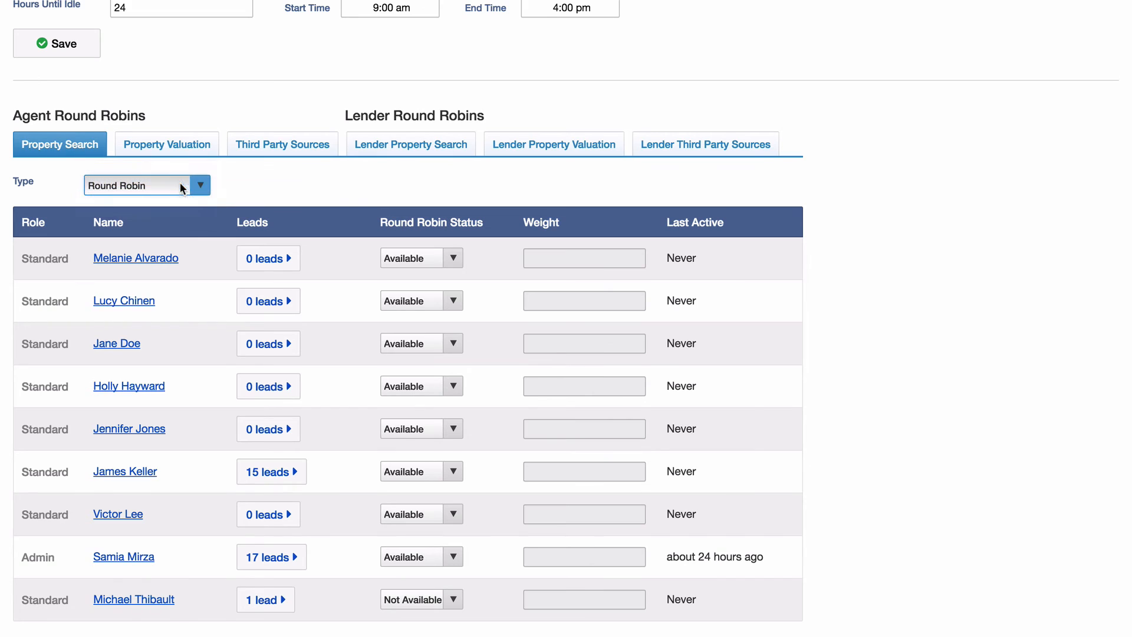
{"action": "left_click", "coordinate": [429, 258]}
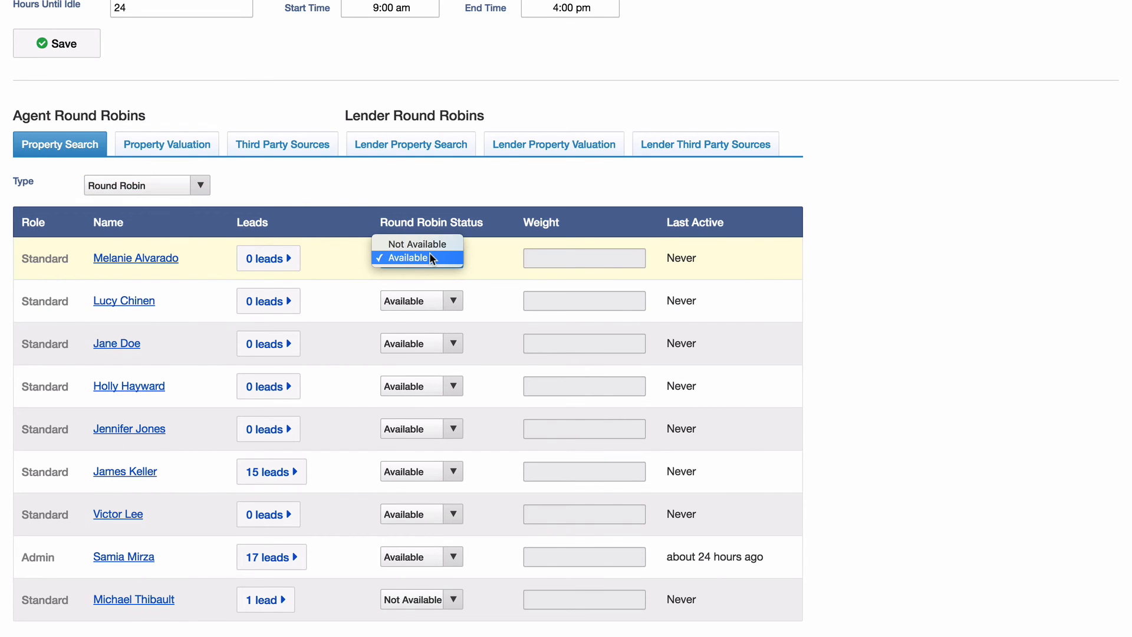
{"action": "left_click", "coordinate": [430, 243]}
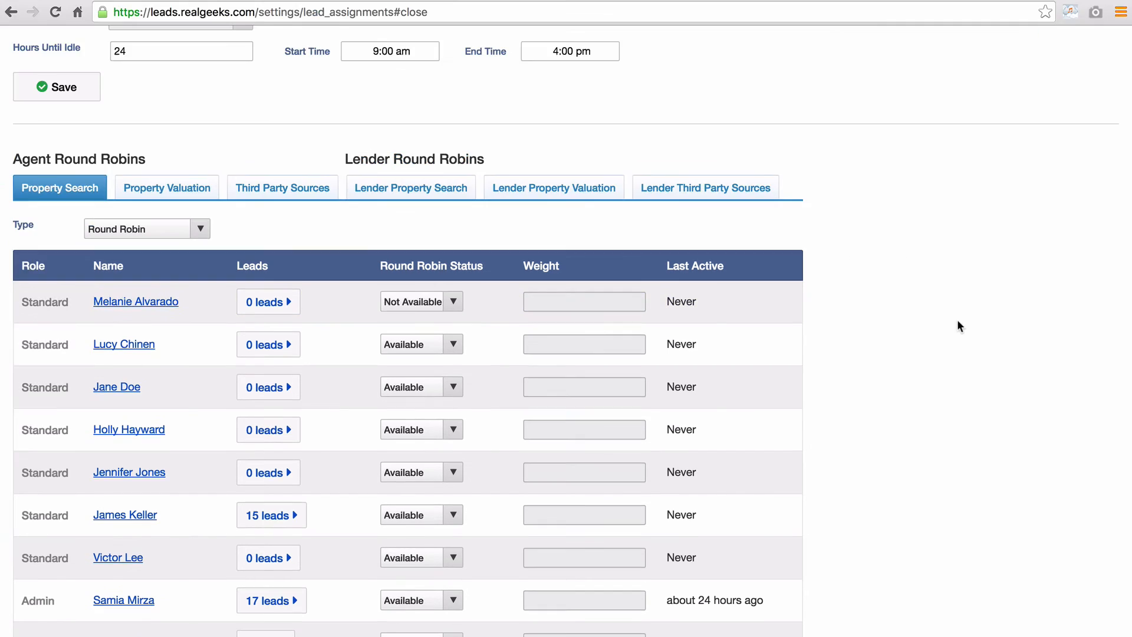
{"action": "scroll", "coordinate": [958, 323], "scroll_direction": "up", "scroll_amount": 5}
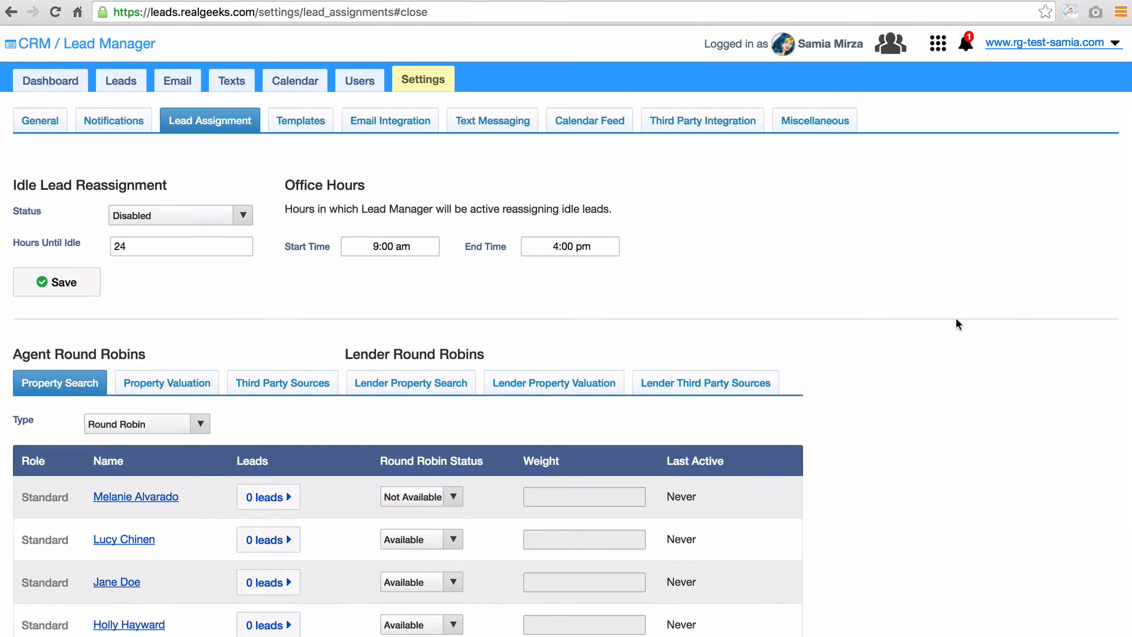
- Enable Idle Lead Reassignment and change Hours Until Idle from 24 to 3
{"action": "left_click", "coordinate": [166, 214]}
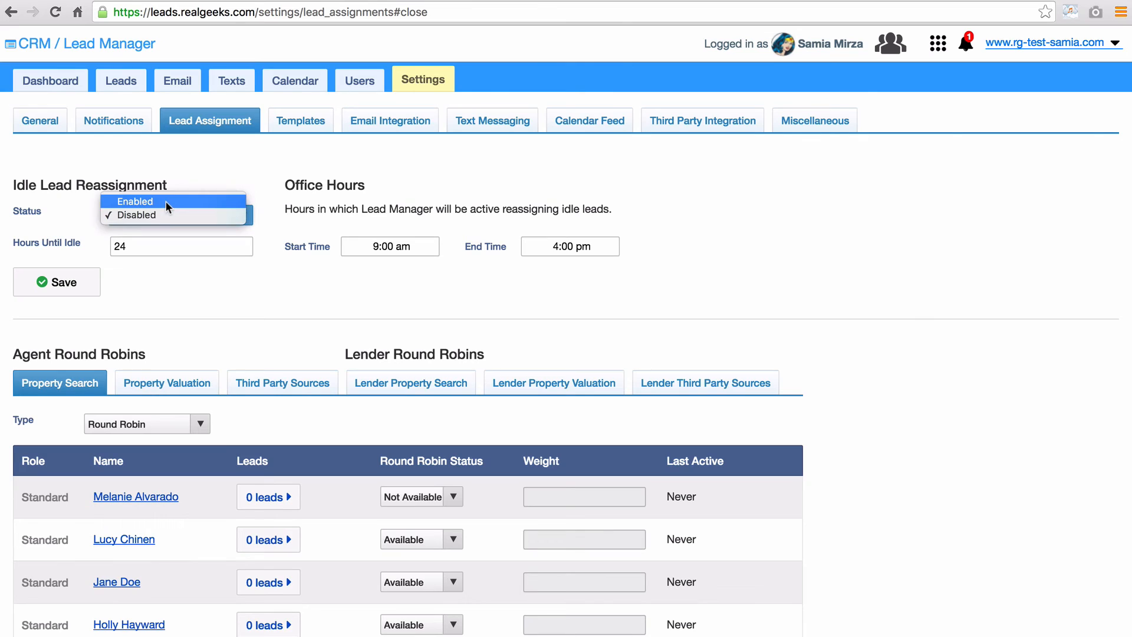
{"action": "left_click", "coordinate": [165, 202]}
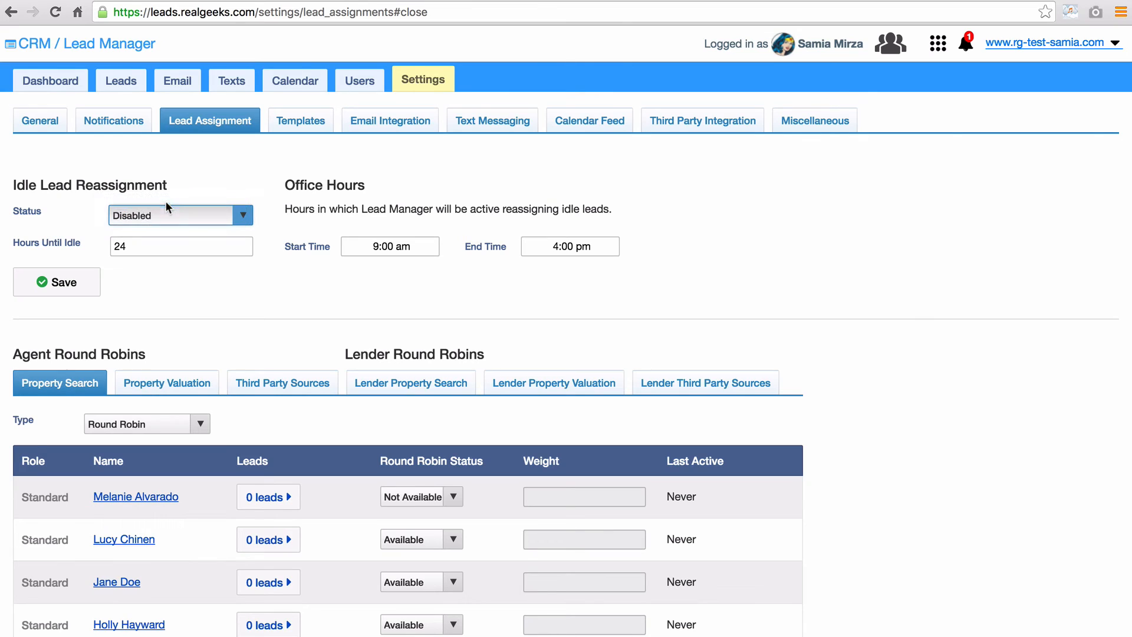
{"action": "left_click", "coordinate": [163, 248]}
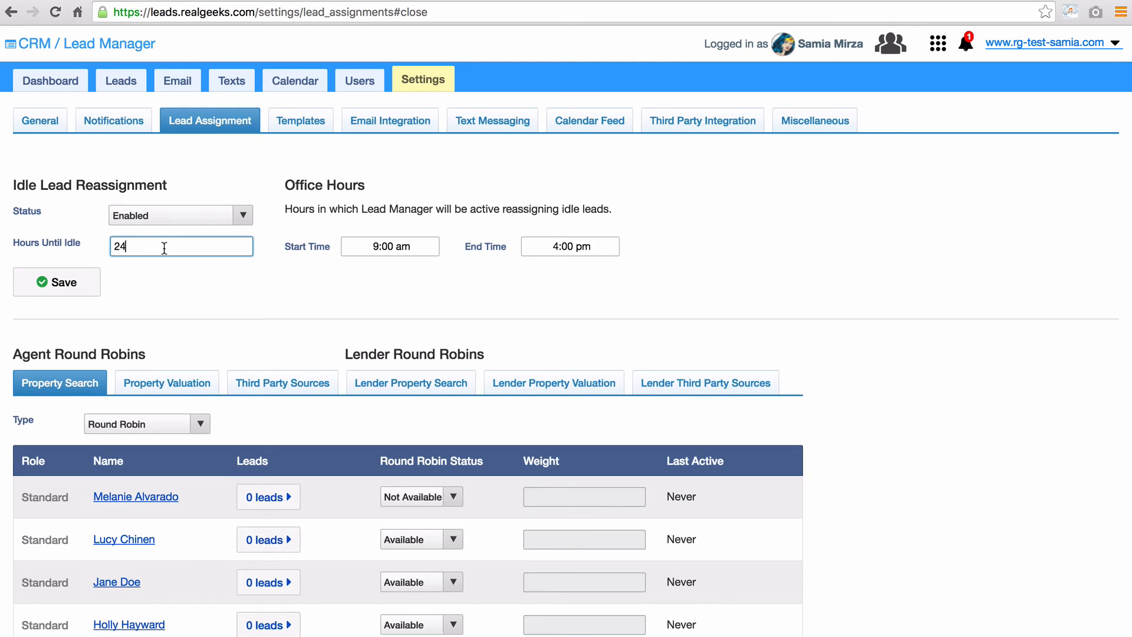
{"action": "left_click_drag", "start_coordinate": [163, 248], "coordinate": [112, 245]}
{"action": "type", "text": "3"}
{"action": "left_click", "coordinate": [162, 274]}
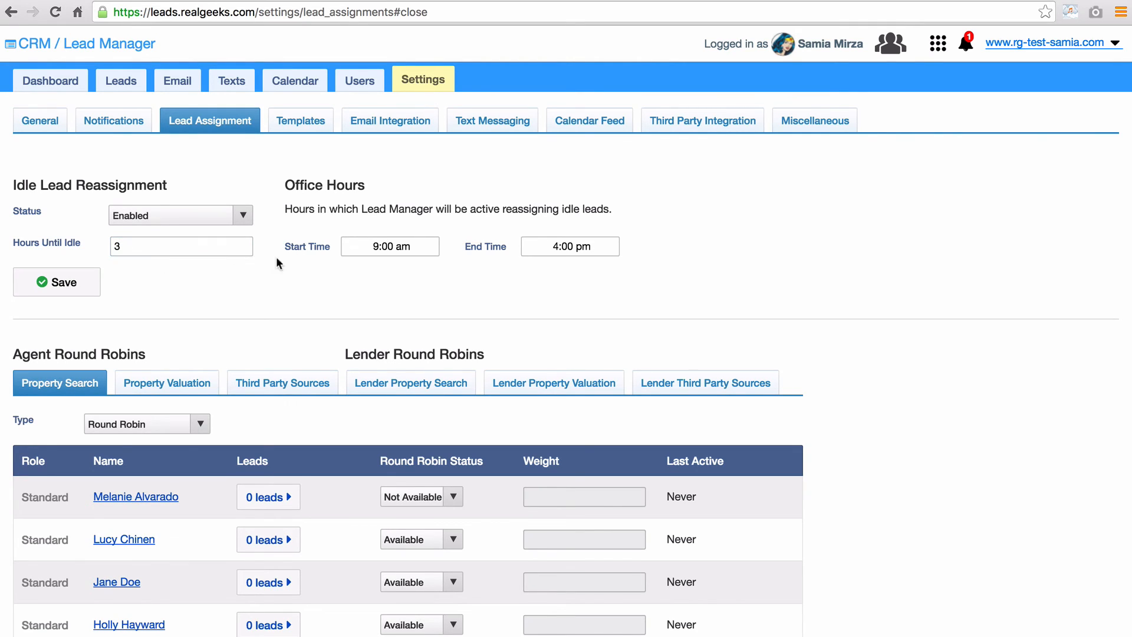
- Set office hours from 09:00 am to 04:00 pm and save the lead assignment settings
{"action": "left_click", "coordinate": [424, 246]}
{"action": "left_click", "coordinate": [426, 246]}
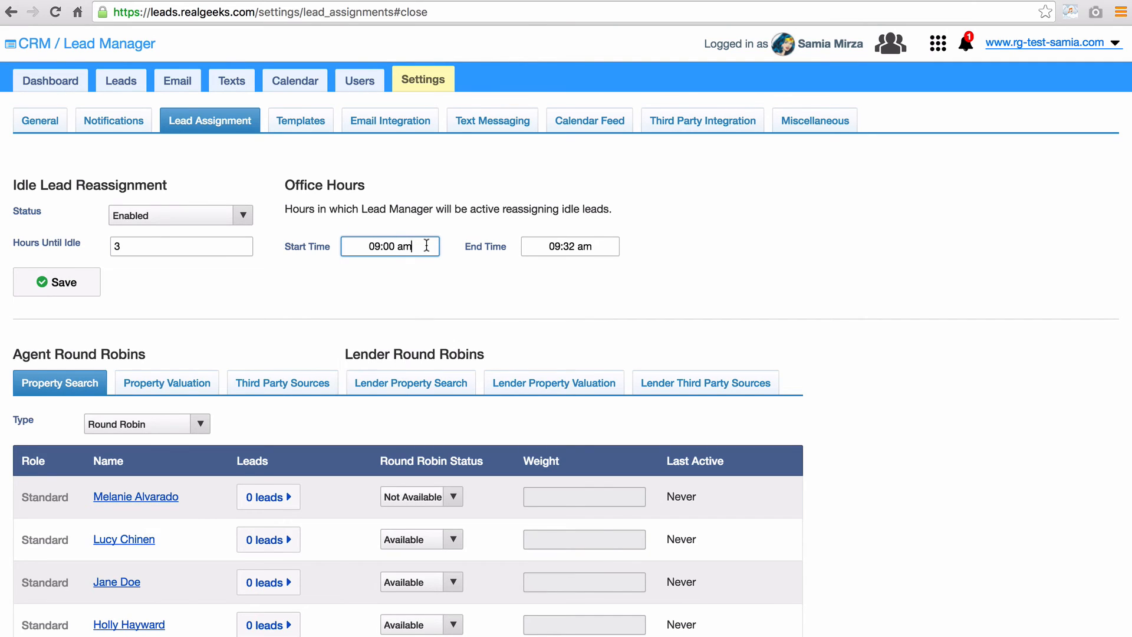
{"action": "left_click", "coordinate": [602, 246]}
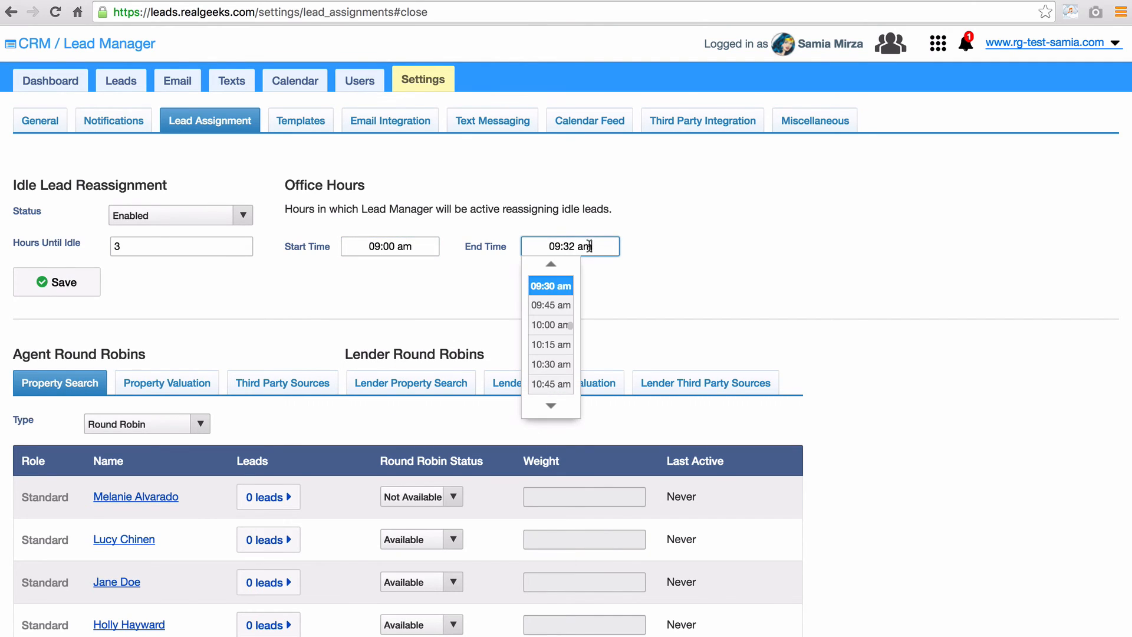
{"action": "left_click_drag", "start_coordinate": [571, 327], "coordinate": [572, 359]}
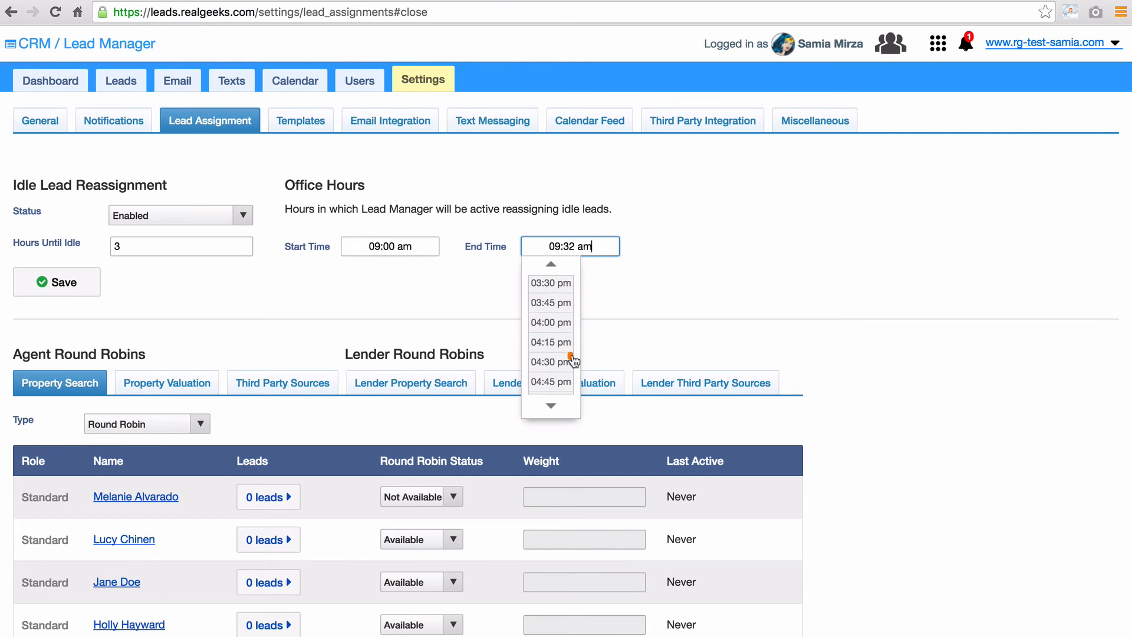
{"action": "left_click", "coordinate": [572, 322]}
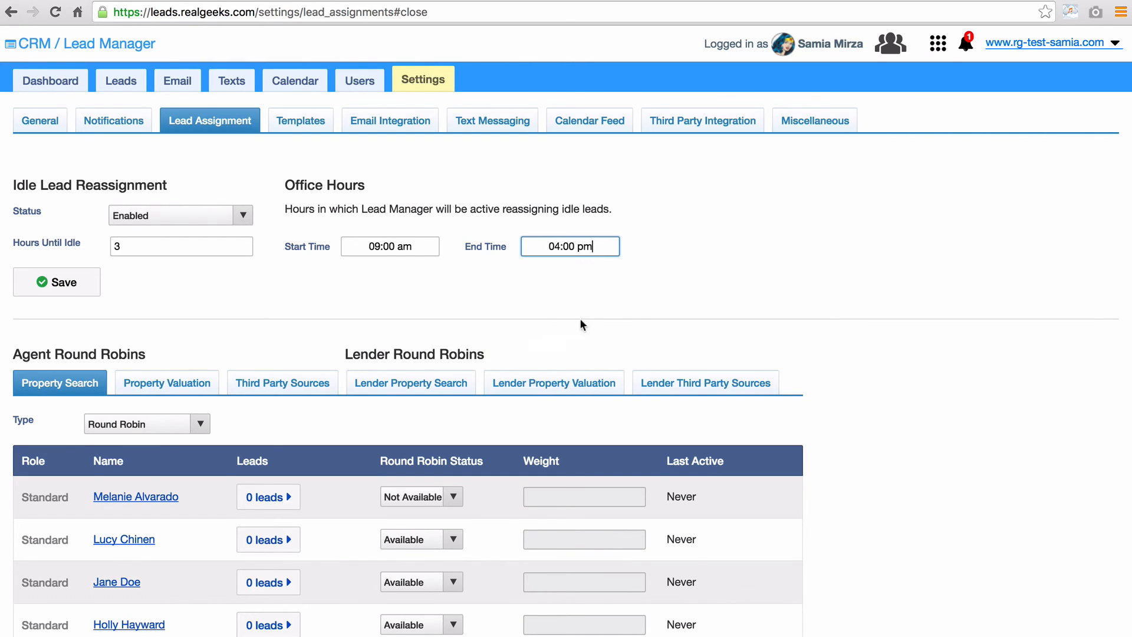
{"action": "left_click", "coordinate": [643, 295]}
{"action": "left_click", "coordinate": [61, 283]}
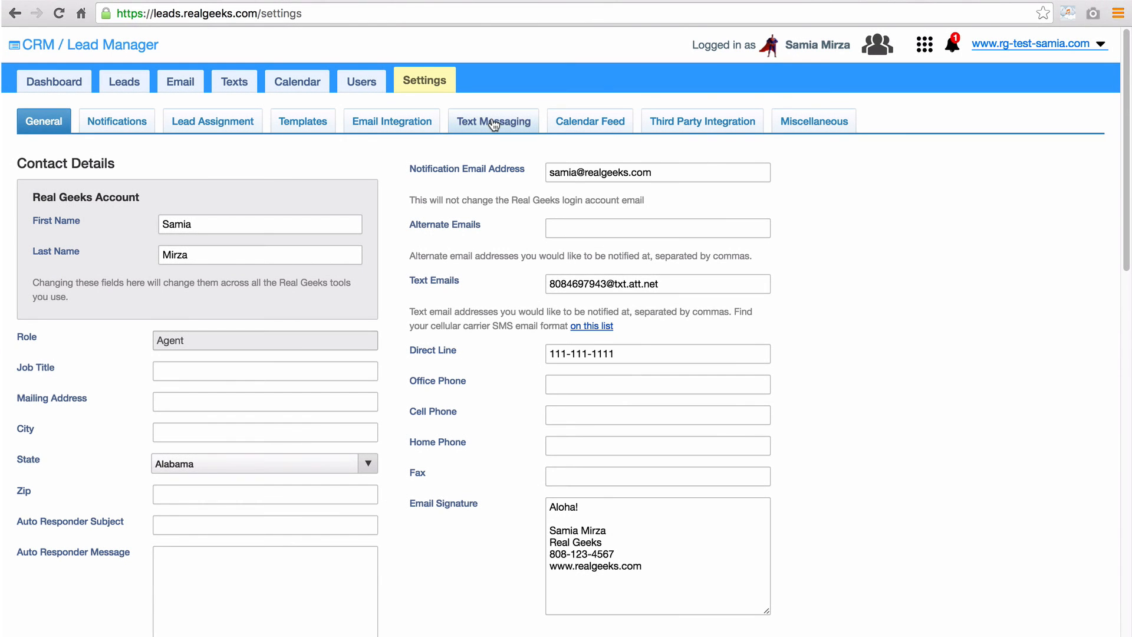
- Accept the Real Geeks Texting Terms of Service and enable texting in Text Messaging settings
{"action": "left_click", "coordinate": [495, 124]}
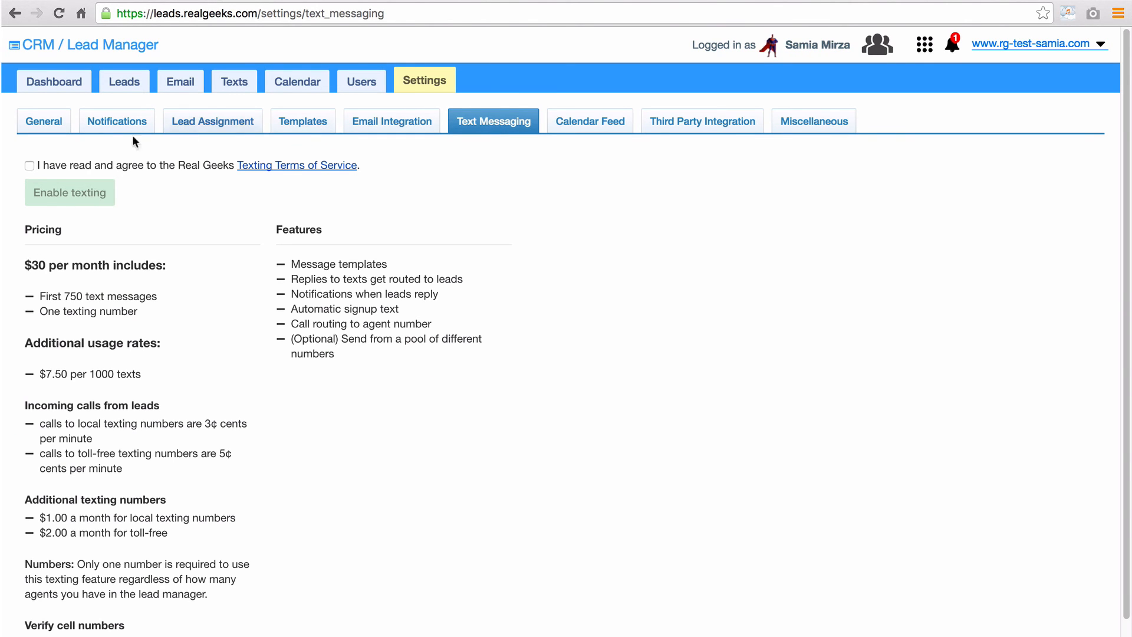
{"action": "left_click", "coordinate": [30, 165]}
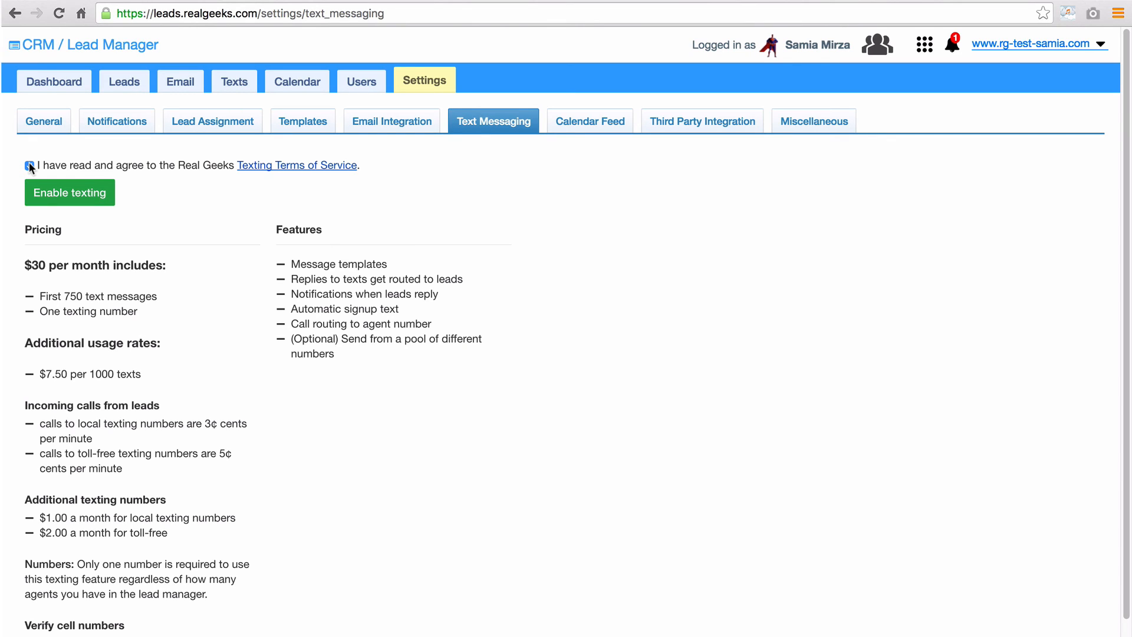
{"action": "left_click", "coordinate": [52, 194]}
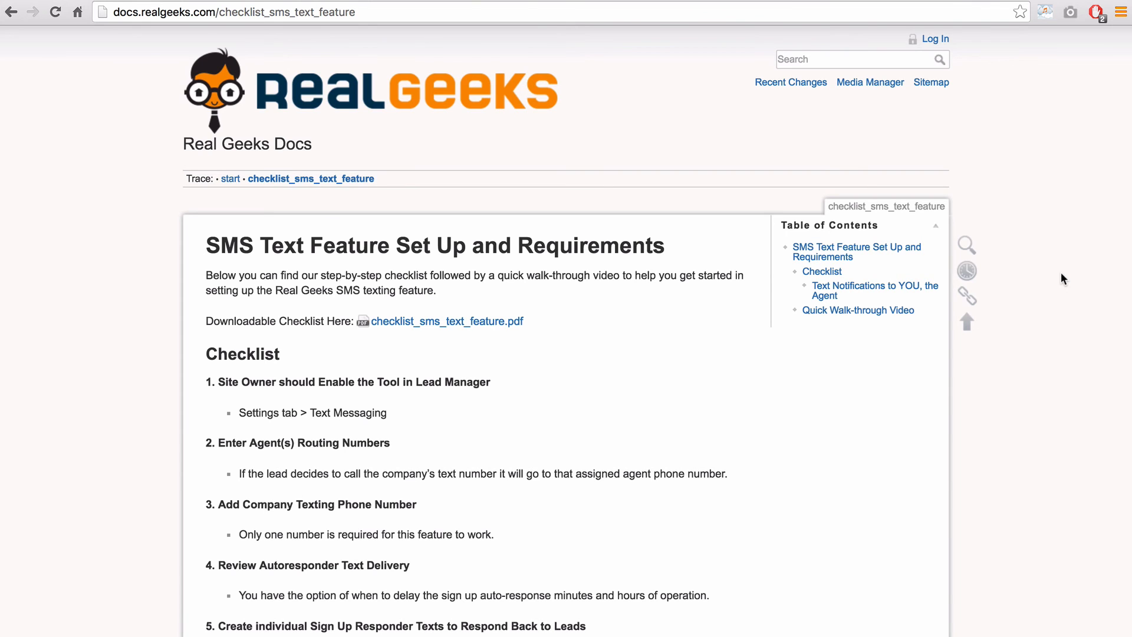
- Scroll the SMS Text Feature checklist down to the Quick Walk-through Video
{"action": "scroll", "coordinate": [1061, 274], "scroll_direction": "down", "scroll_amount": 10}
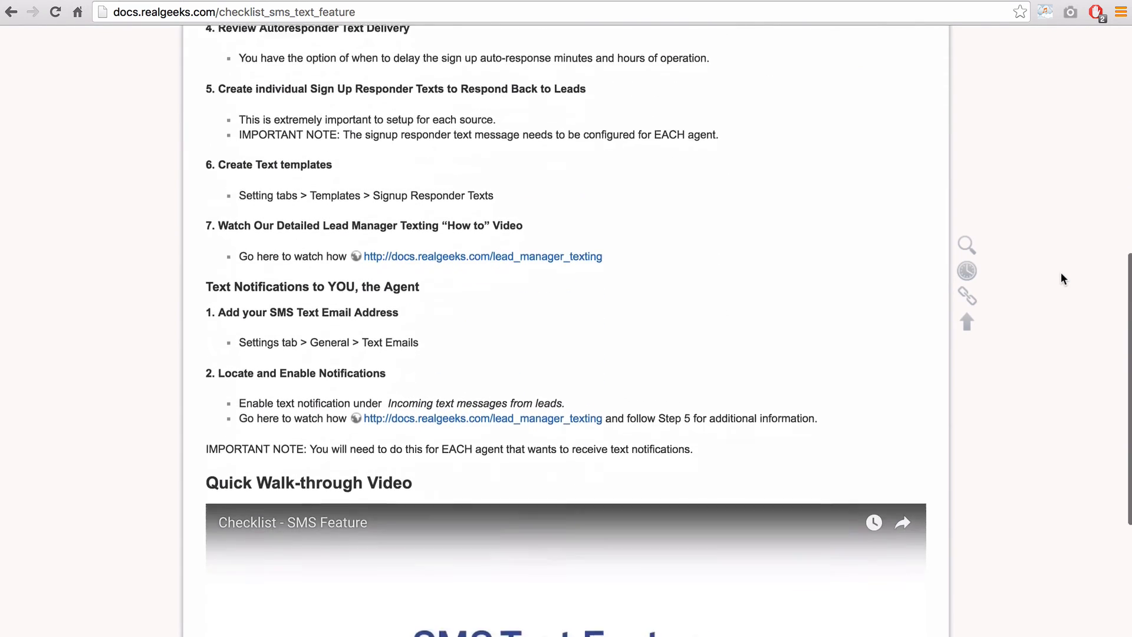
{"action": "scroll", "coordinate": [1061, 273], "scroll_direction": "down", "scroll_amount": 7}
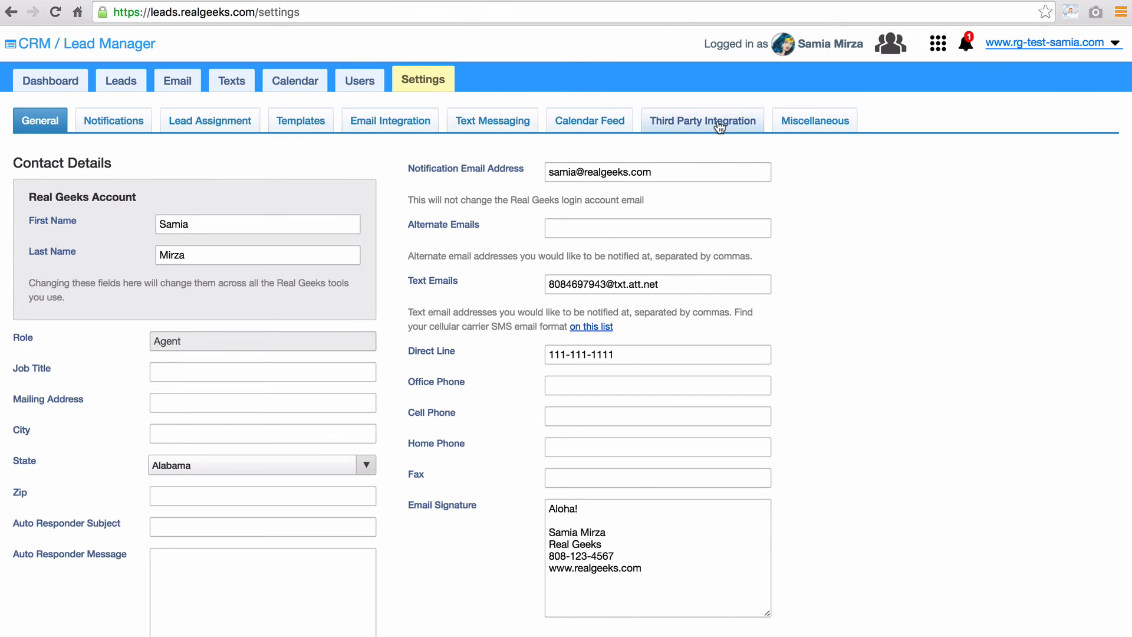
- Review the Third Party Integration settings for lead sources, InfusionSoft, Mailchimp and Top Producer export
{"action": "left_click", "coordinate": [720, 122]}
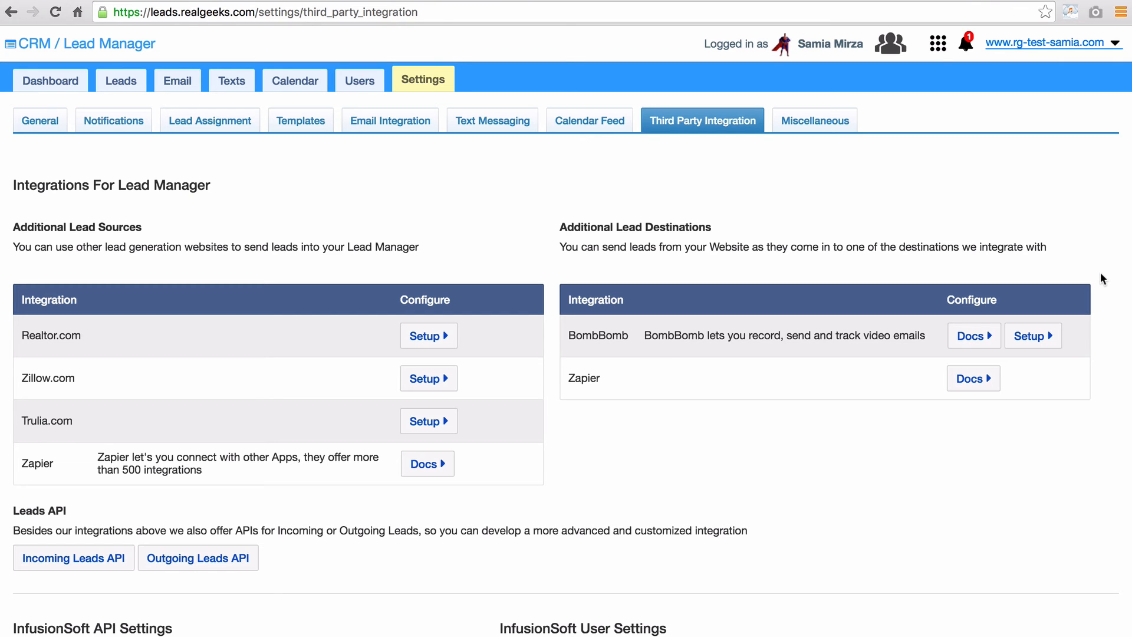
{"action": "scroll", "coordinate": [1100, 272], "scroll_direction": "down", "scroll_amount": 5}
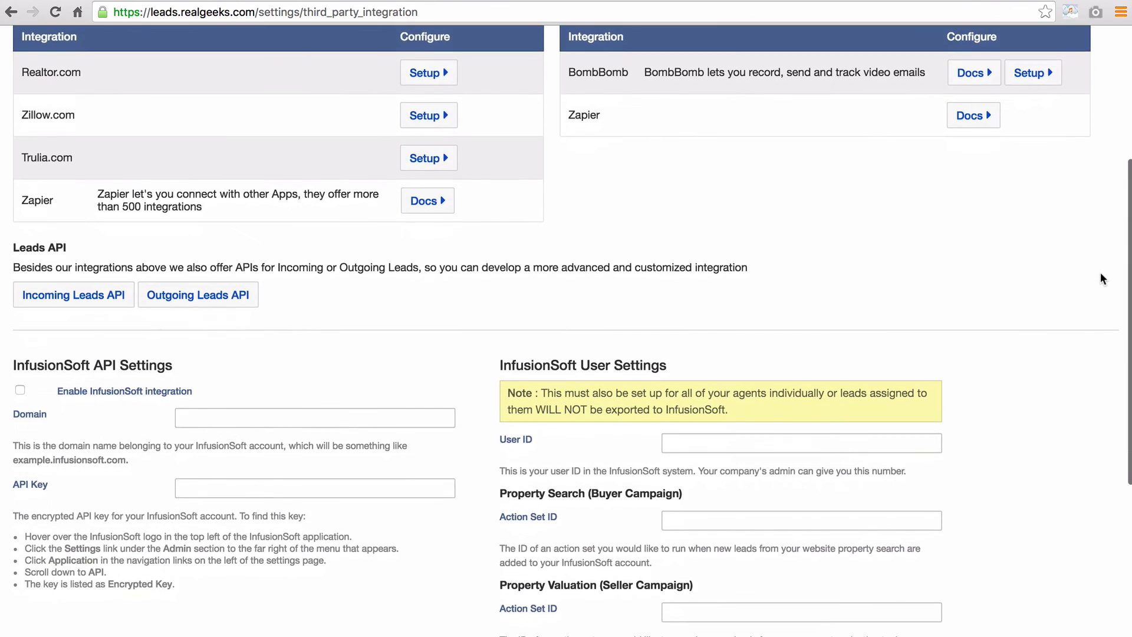
{"action": "scroll", "coordinate": [1100, 273], "scroll_direction": "down", "scroll_amount": 6}
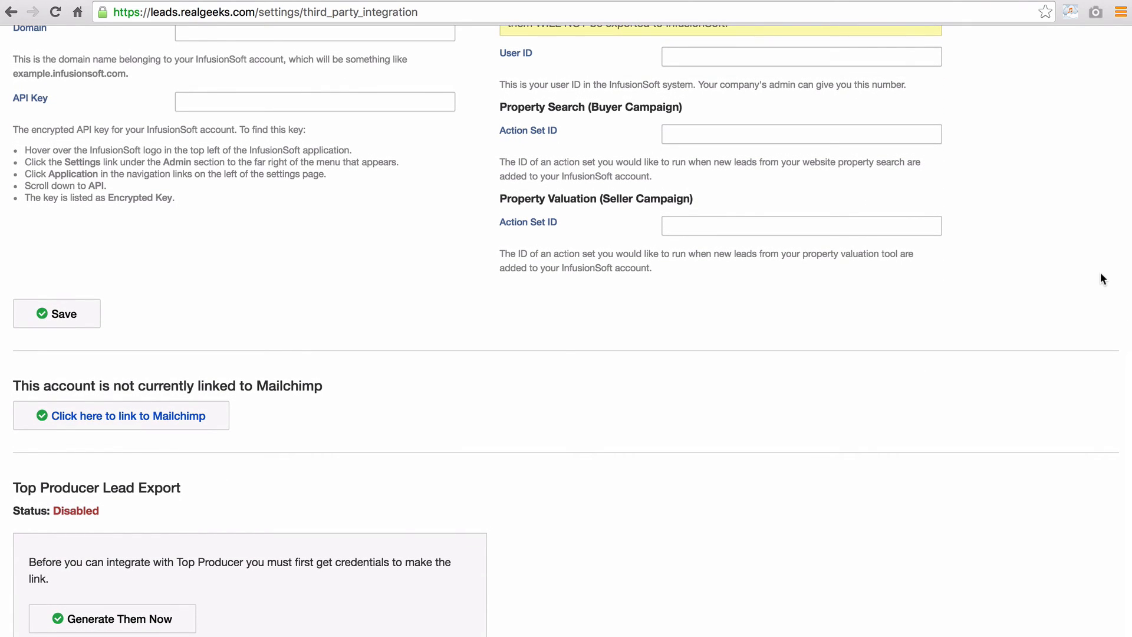
{"action": "scroll", "coordinate": [1100, 279], "scroll_direction": "up", "scroll_amount": 20}
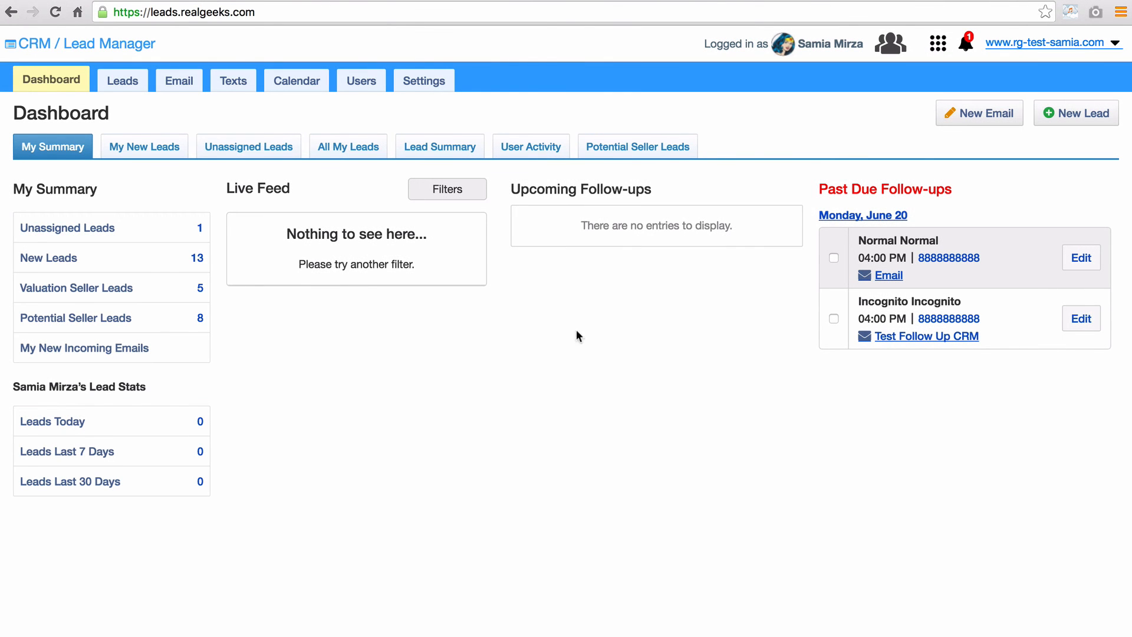
- Start a new lead, read the Bulk Import CSV instructions, then go back to the New Lead form
{"action": "left_click", "coordinate": [116, 82]}
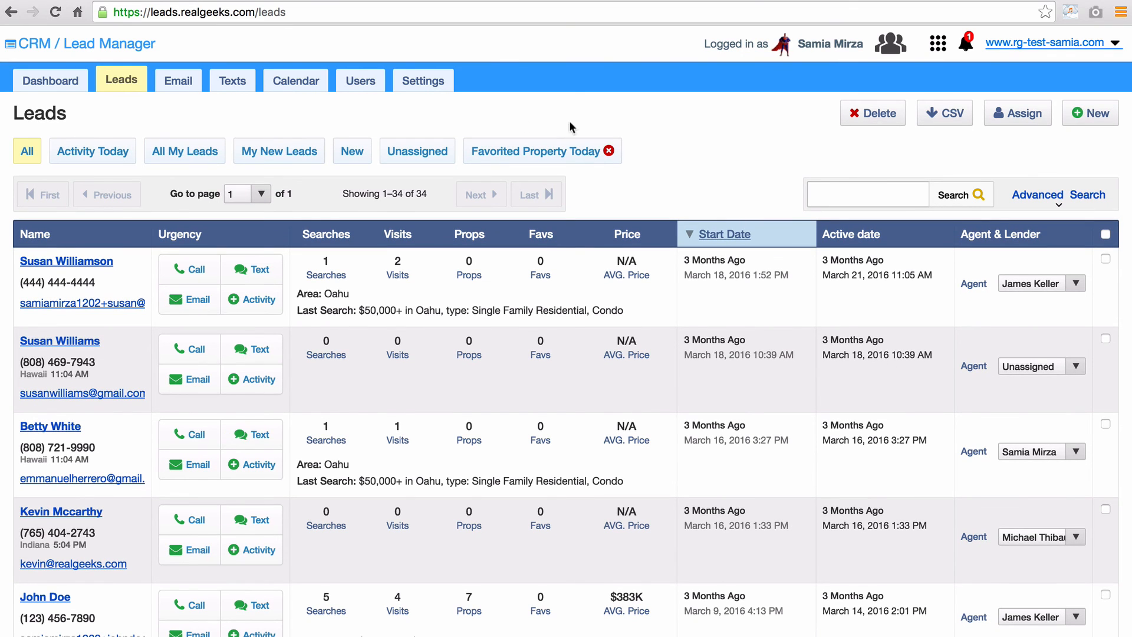
{"action": "left_click", "coordinate": [1081, 116]}
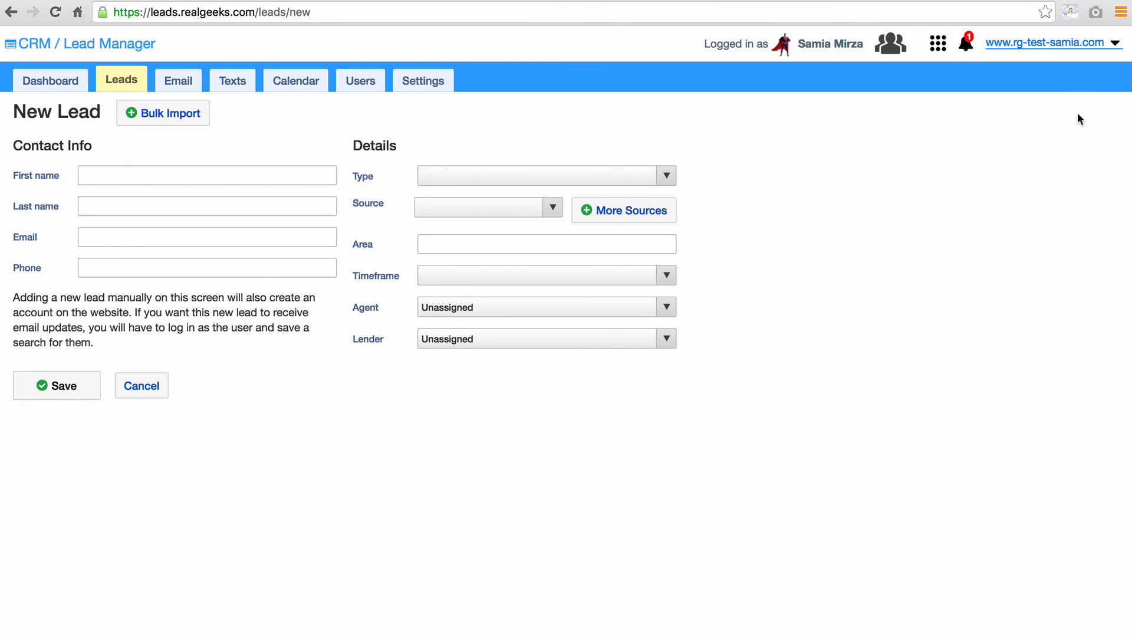
{"action": "left_click", "coordinate": [167, 124]}
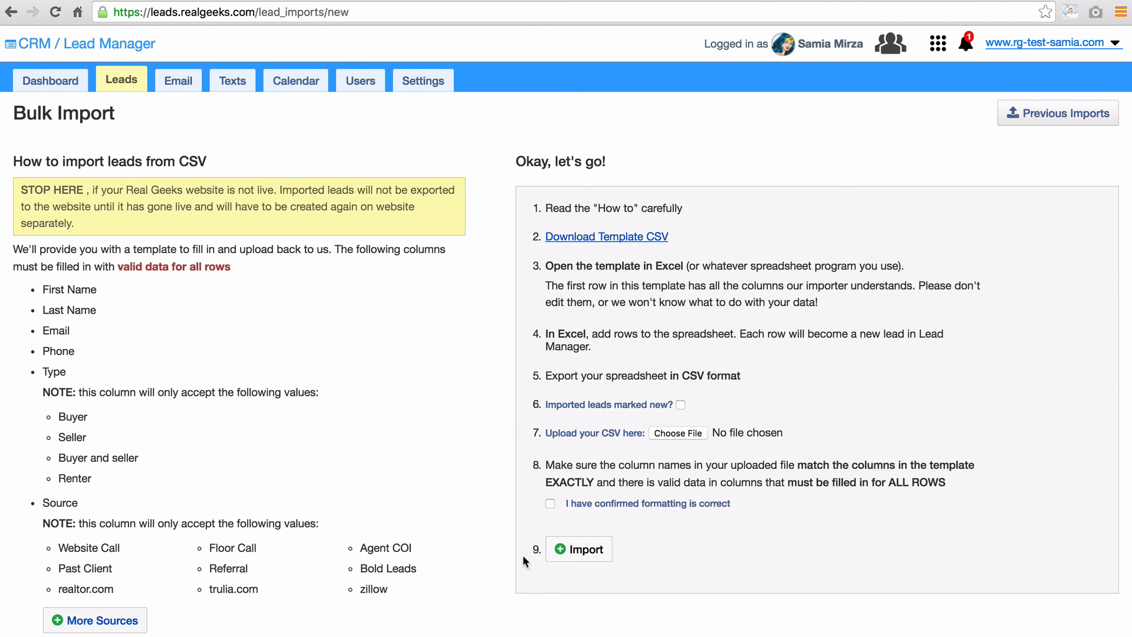
{"action": "scroll", "coordinate": [478, 603], "scroll_direction": "down", "scroll_amount": 20}
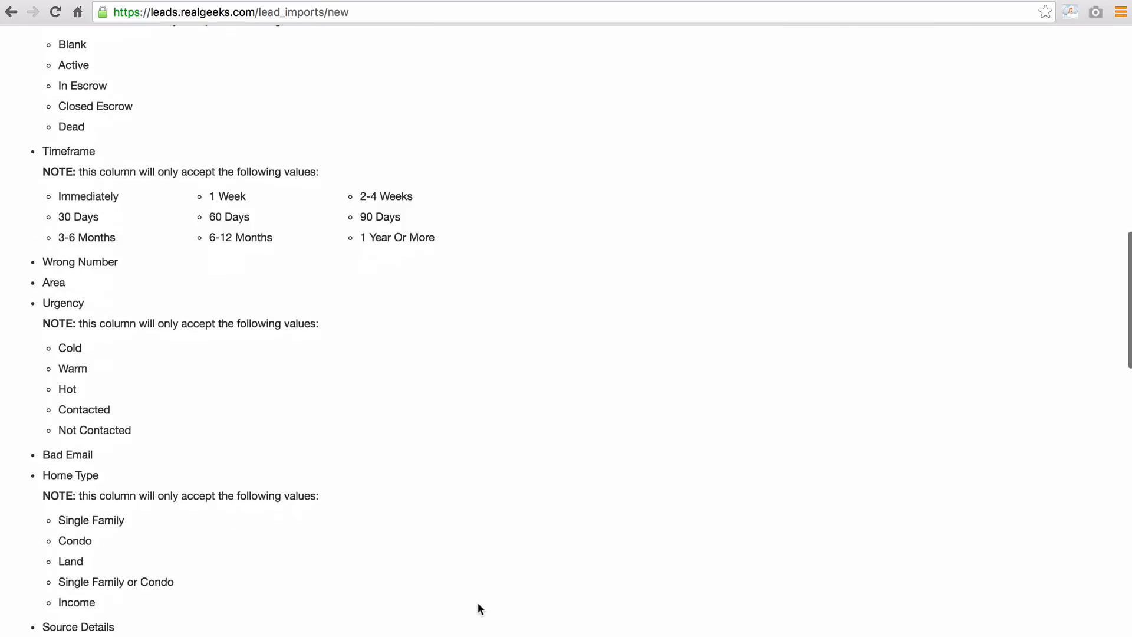
{"action": "scroll", "coordinate": [477, 603], "scroll_direction": "down", "scroll_amount": 10}
{"action": "scroll", "coordinate": [478, 602], "scroll_direction": "up", "scroll_amount": 20}
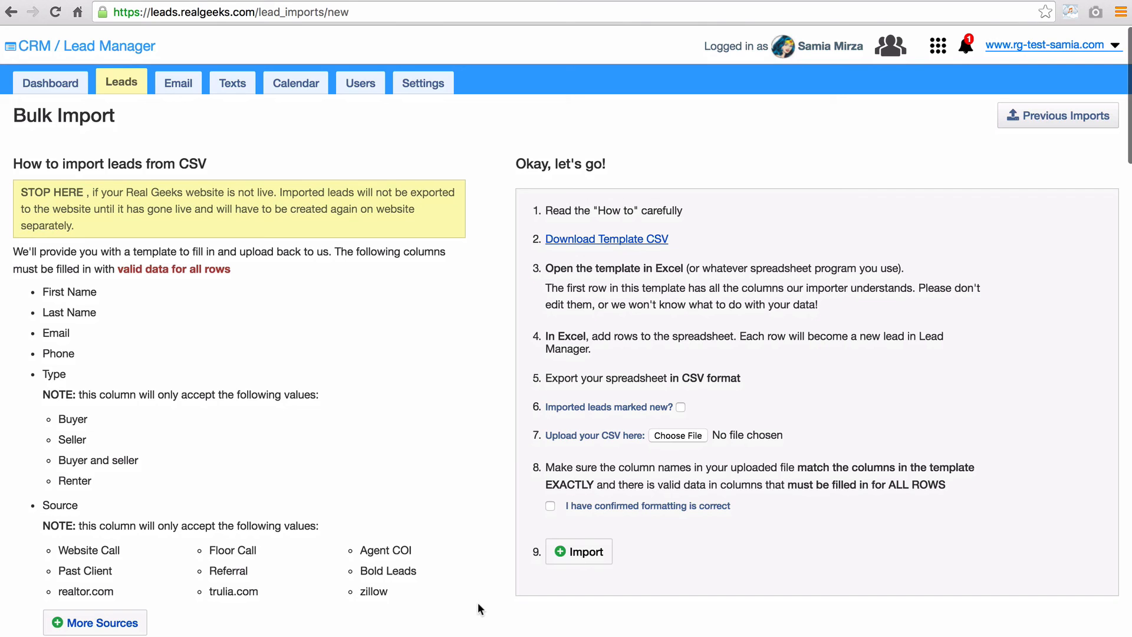
{"action": "left_click", "coordinate": [10, 14]}
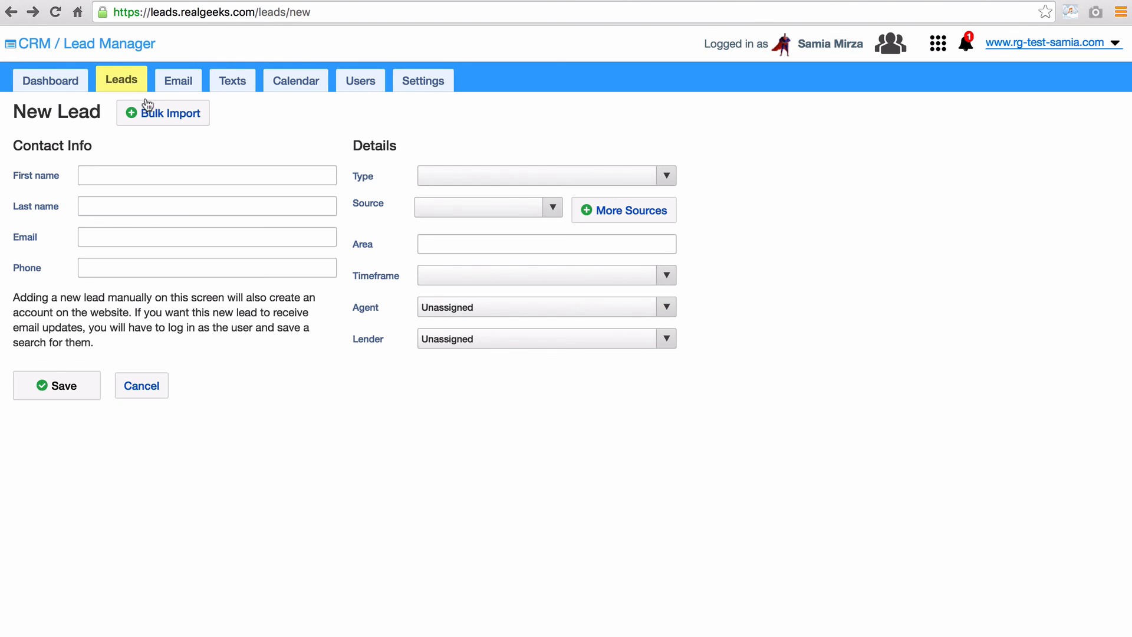
- Enter the lead's first name, last name, email address and phone number
{"action": "left_click", "coordinate": [143, 174]}
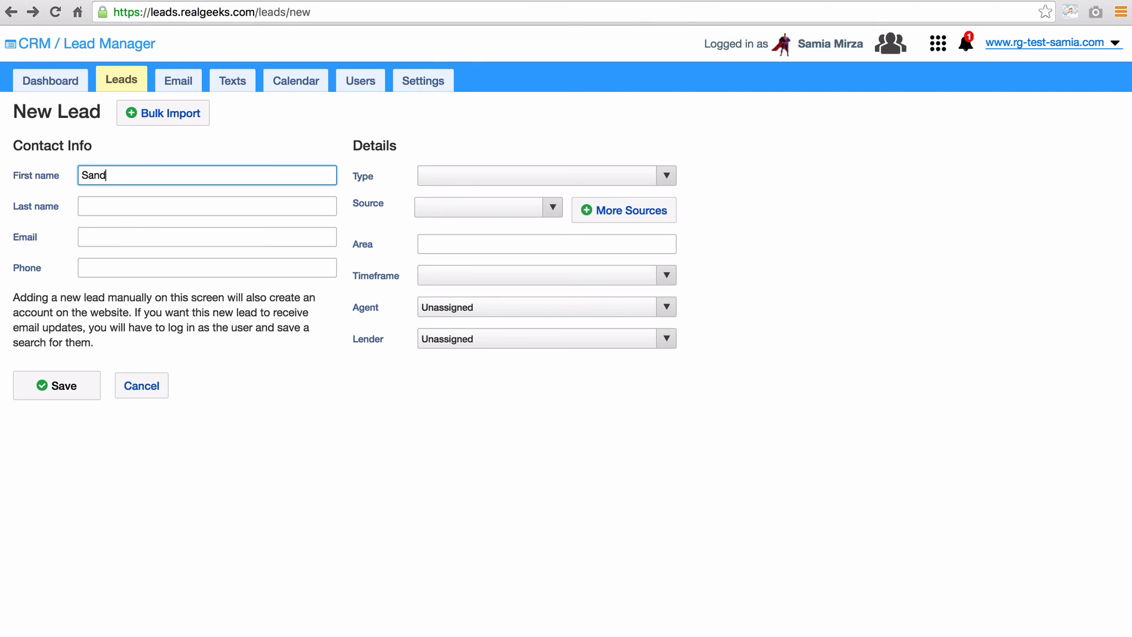
{"action": "key", "text": "Tab"}
{"action": "key", "text": "Tab"}
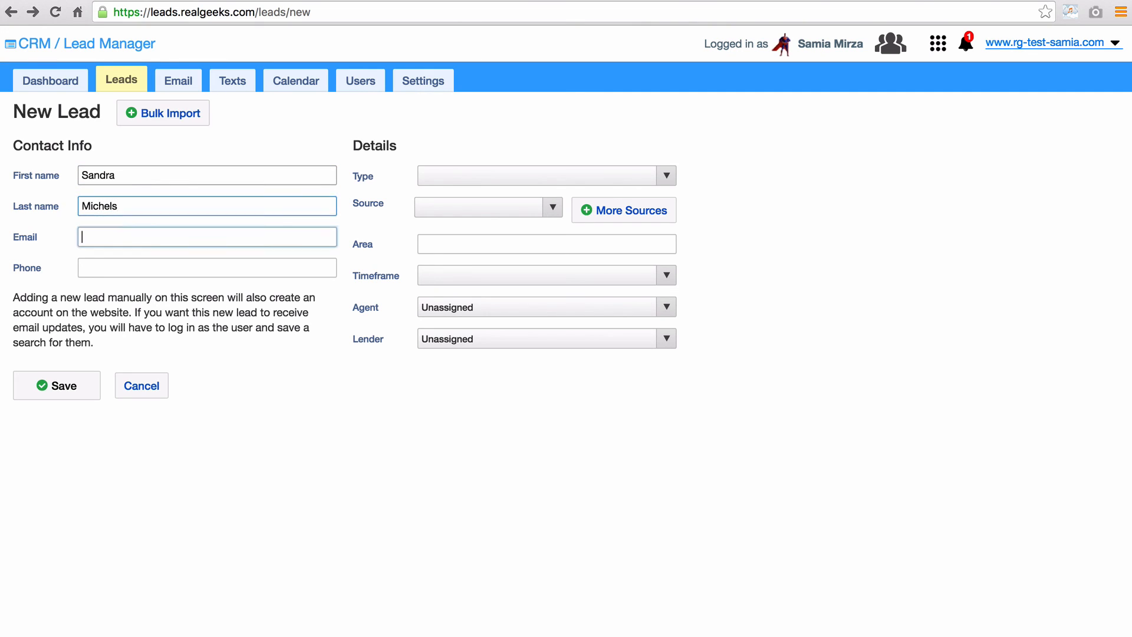
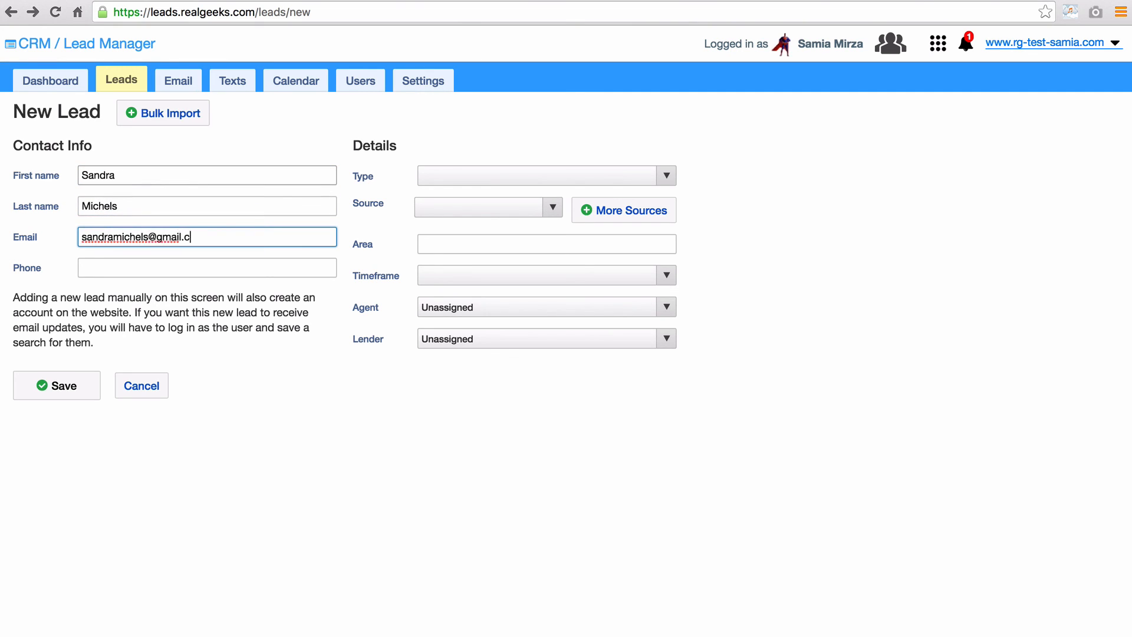
{"action": "key", "text": "Tab"}
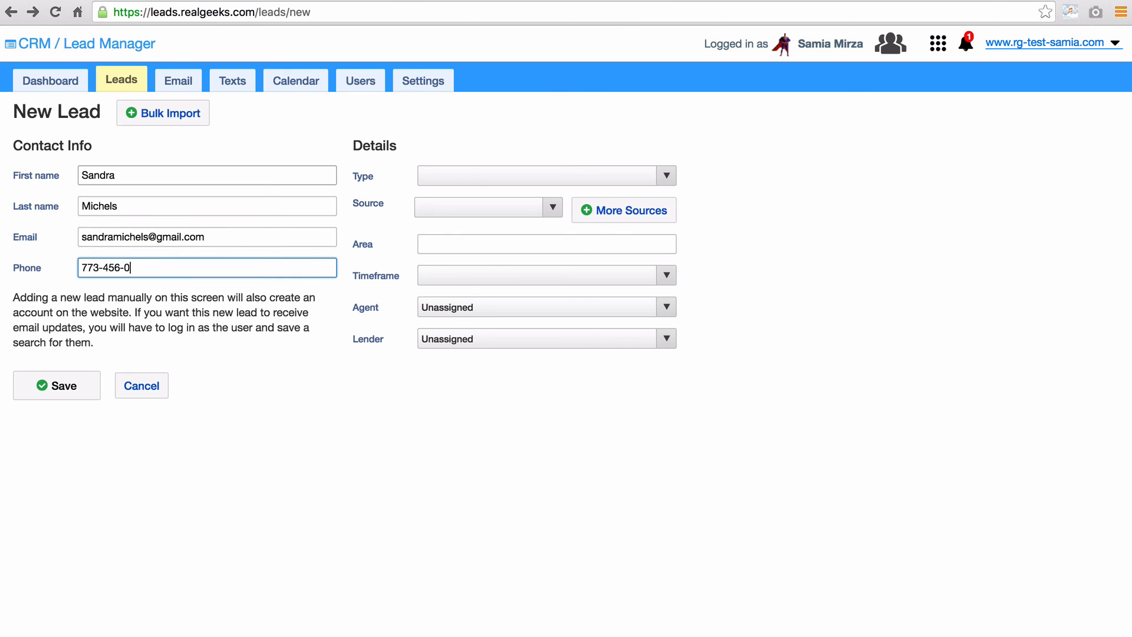
- Set the lead type to Buyer and begin adding a new lead source
{"action": "left_click", "coordinate": [460, 183]}
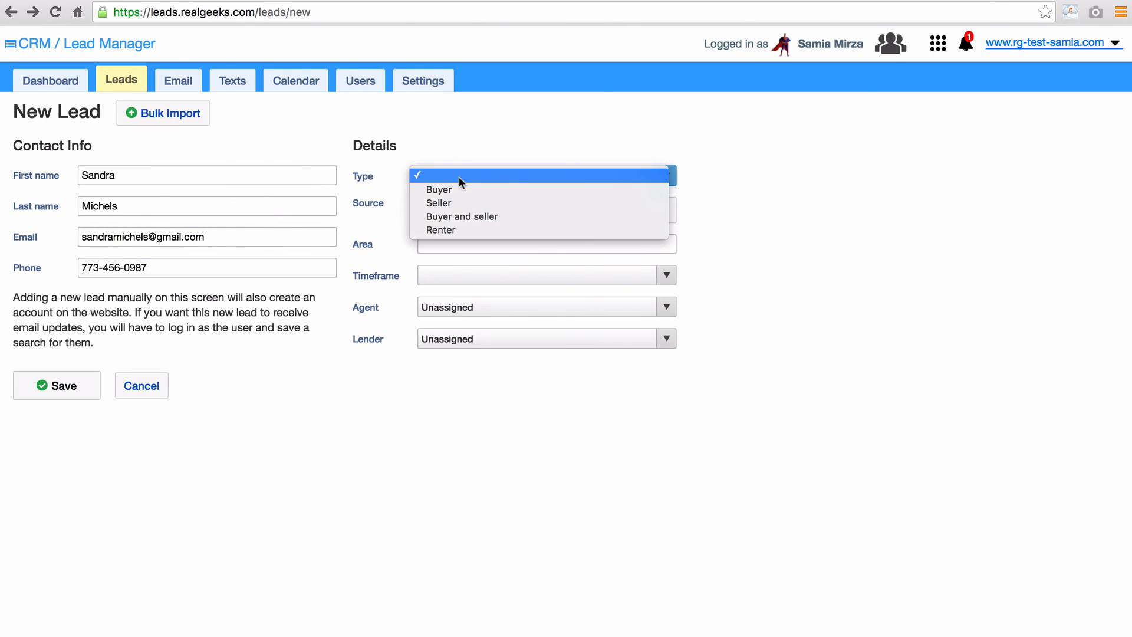
{"action": "left_click", "coordinate": [461, 190]}
{"action": "left_click", "coordinate": [549, 209]}
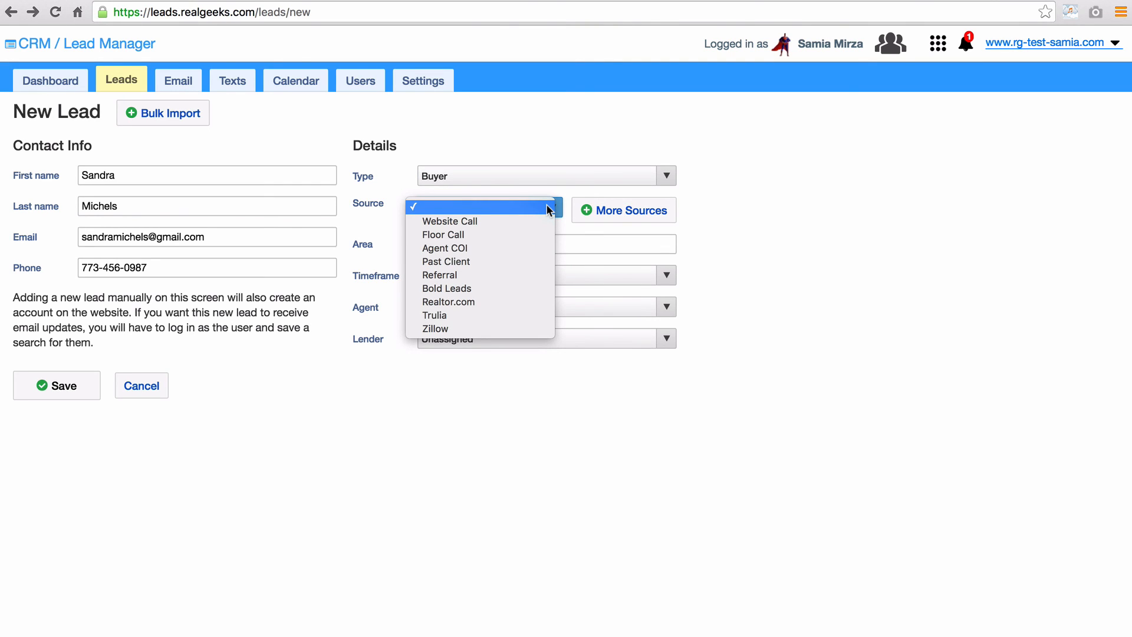
{"action": "left_click", "coordinate": [689, 184]}
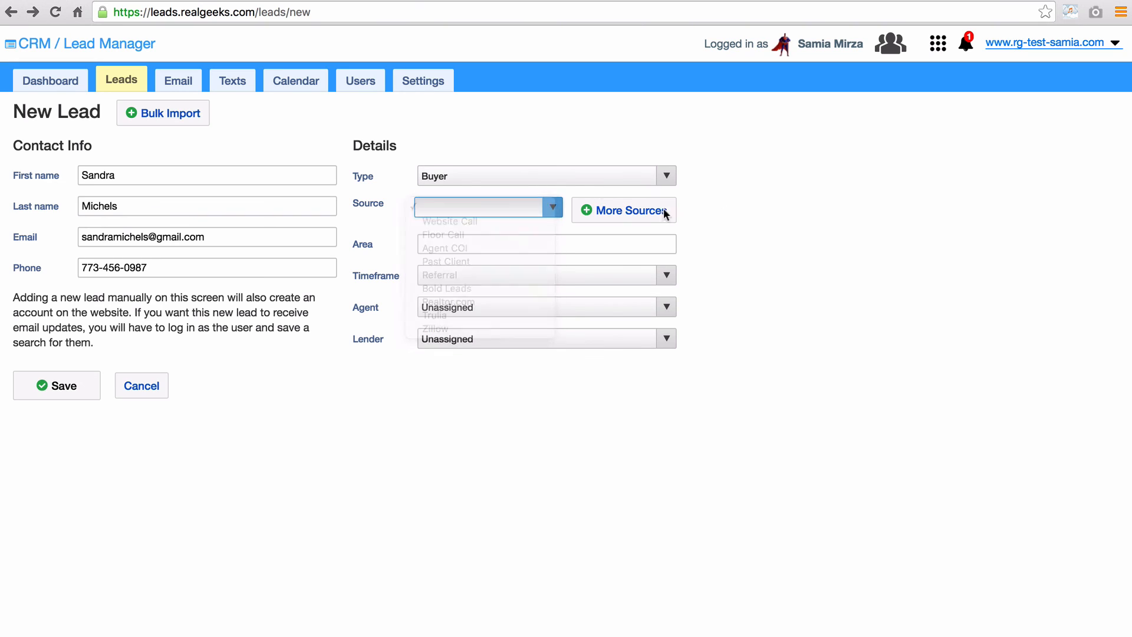
{"action": "left_click", "coordinate": [619, 216]}
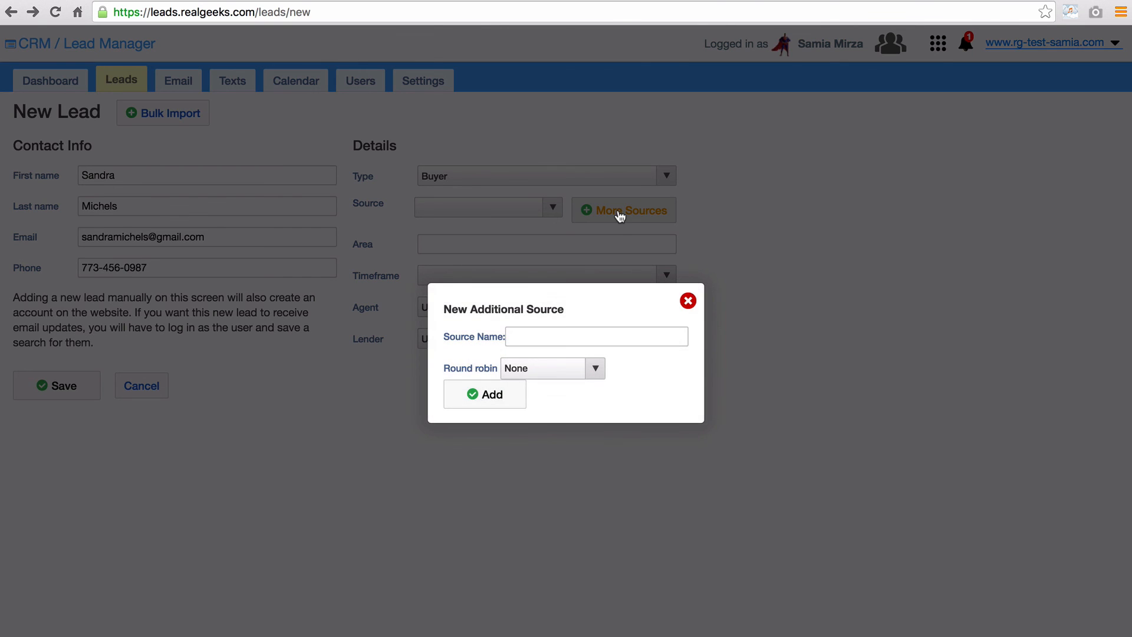
- Add Homes.com as a new source on the Third Party round robin for this lead
{"action": "left_click", "coordinate": [599, 336]}
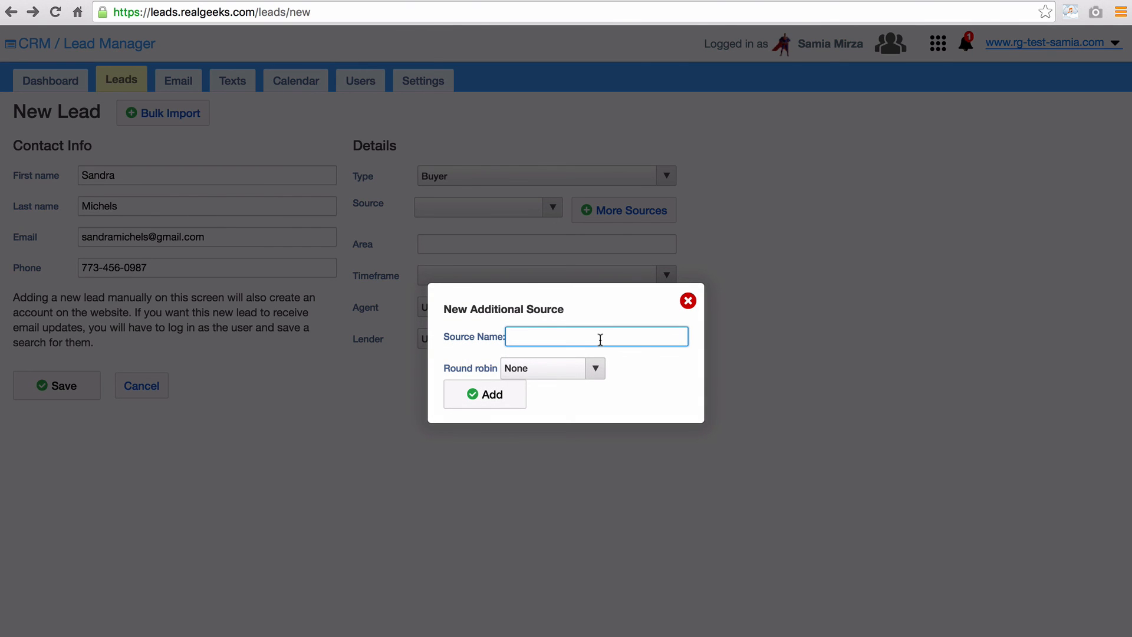
{"action": "type", "text": "Homes"}
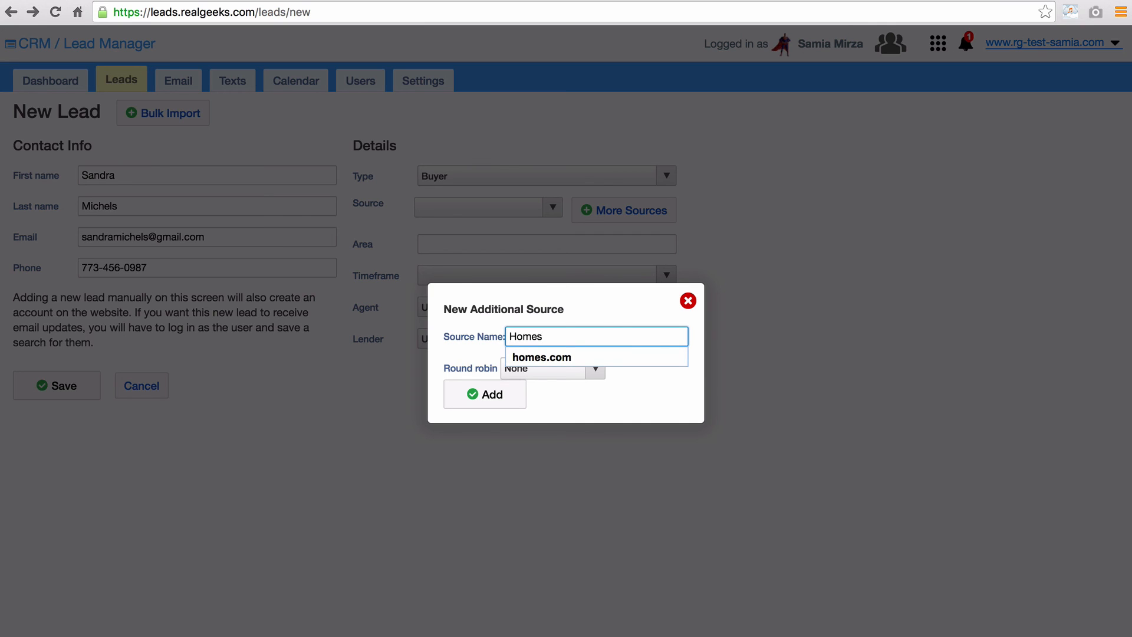
{"action": "type", "text": ".com"}
{"action": "left_click", "coordinate": [641, 391]}
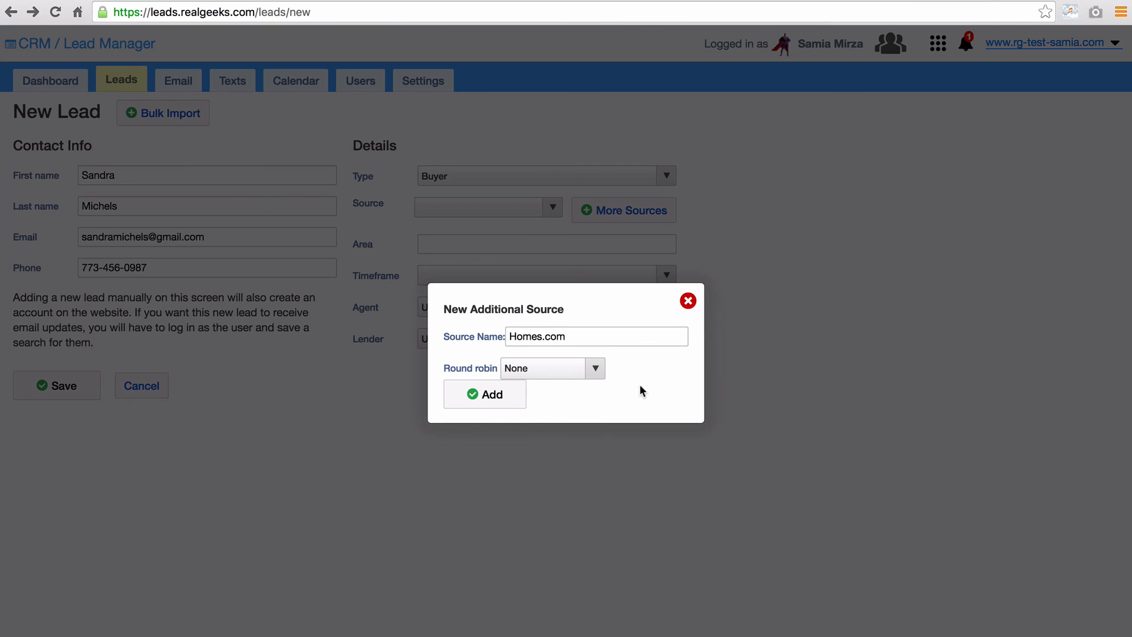
{"action": "left_click", "coordinate": [596, 372]}
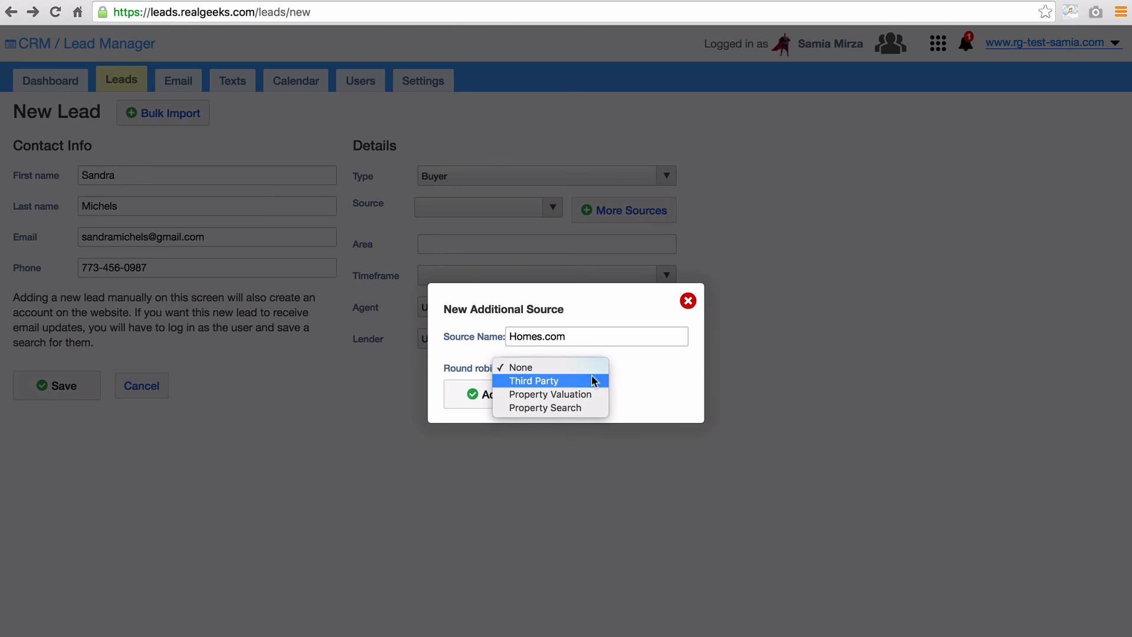
{"action": "left_click", "coordinate": [592, 379]}
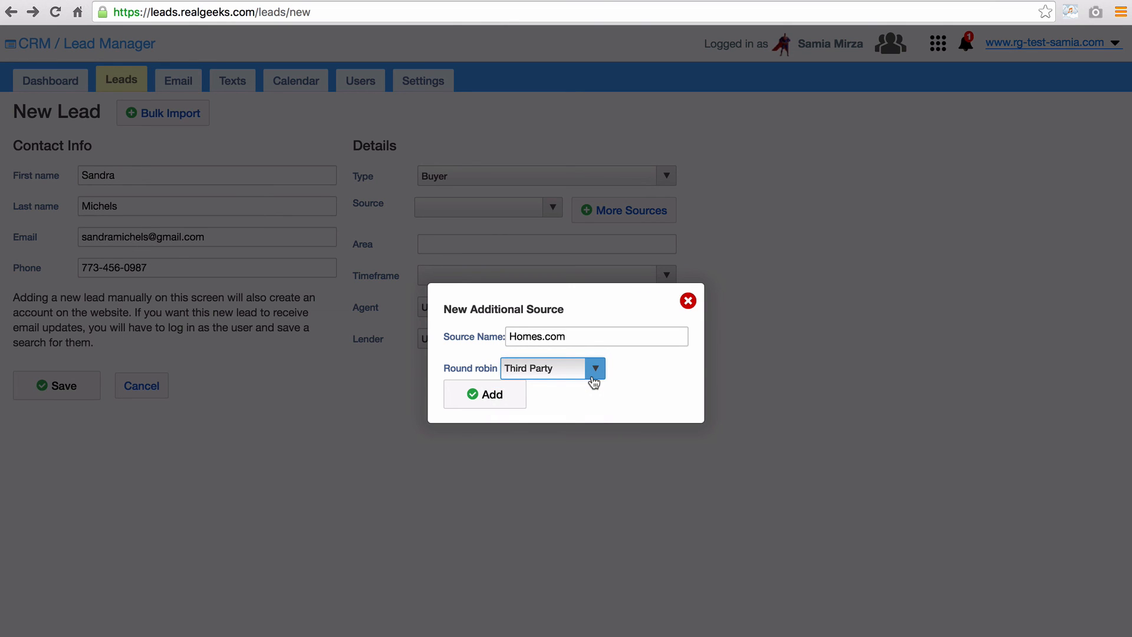
{"action": "left_click", "coordinate": [481, 396]}
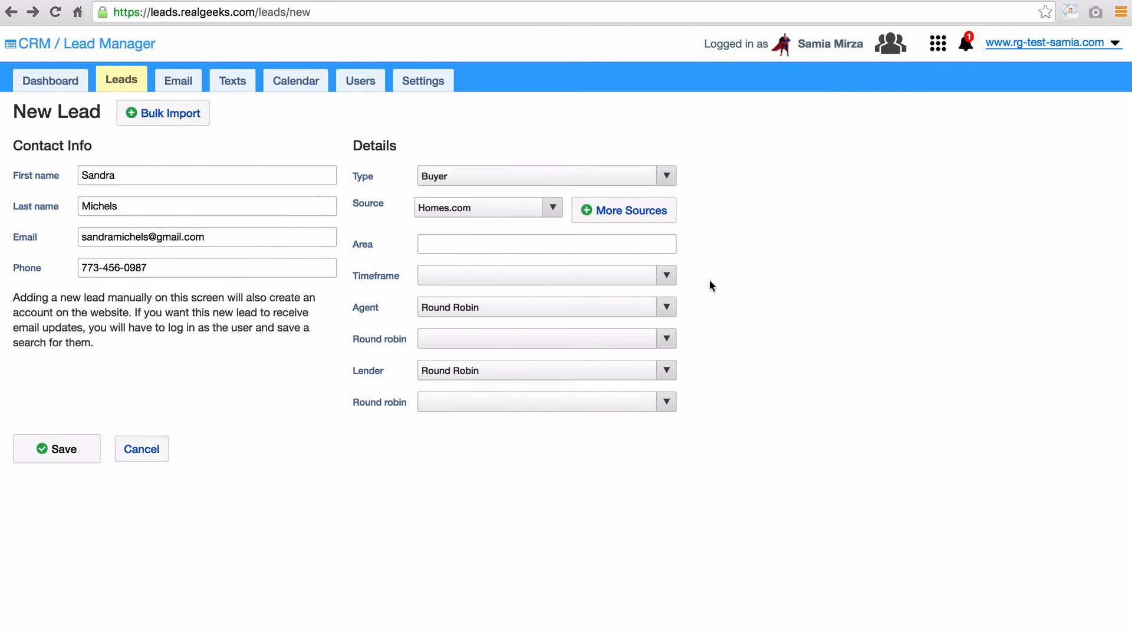
- Set timeframe 1 Week, Third Party round robin for agents and lenders, and save the lead
{"action": "left_click", "coordinate": [667, 274]}
{"action": "left_click", "coordinate": [664, 302]}
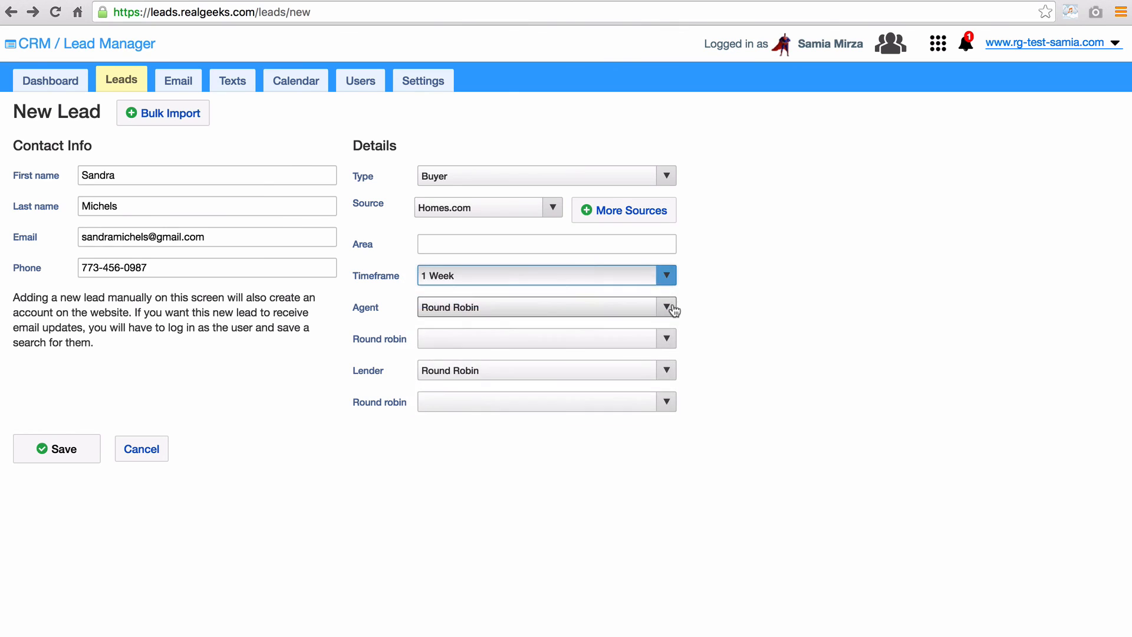
{"action": "left_click", "coordinate": [672, 307]}
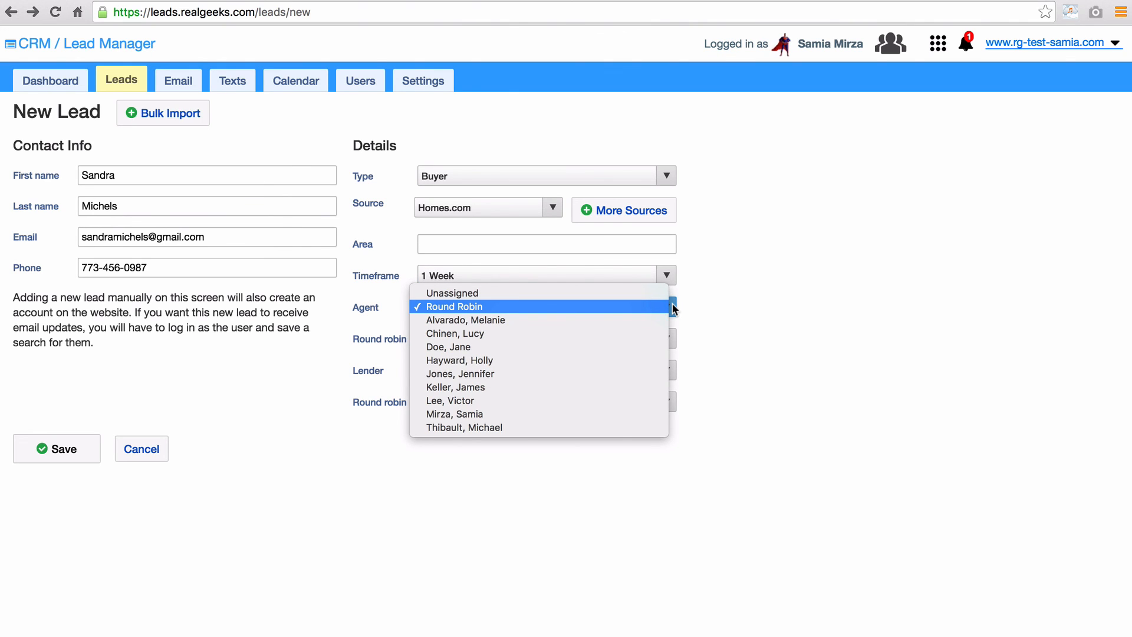
{"action": "left_click", "coordinate": [673, 307]}
{"action": "left_click", "coordinate": [666, 338]}
{"action": "left_click", "coordinate": [659, 377]}
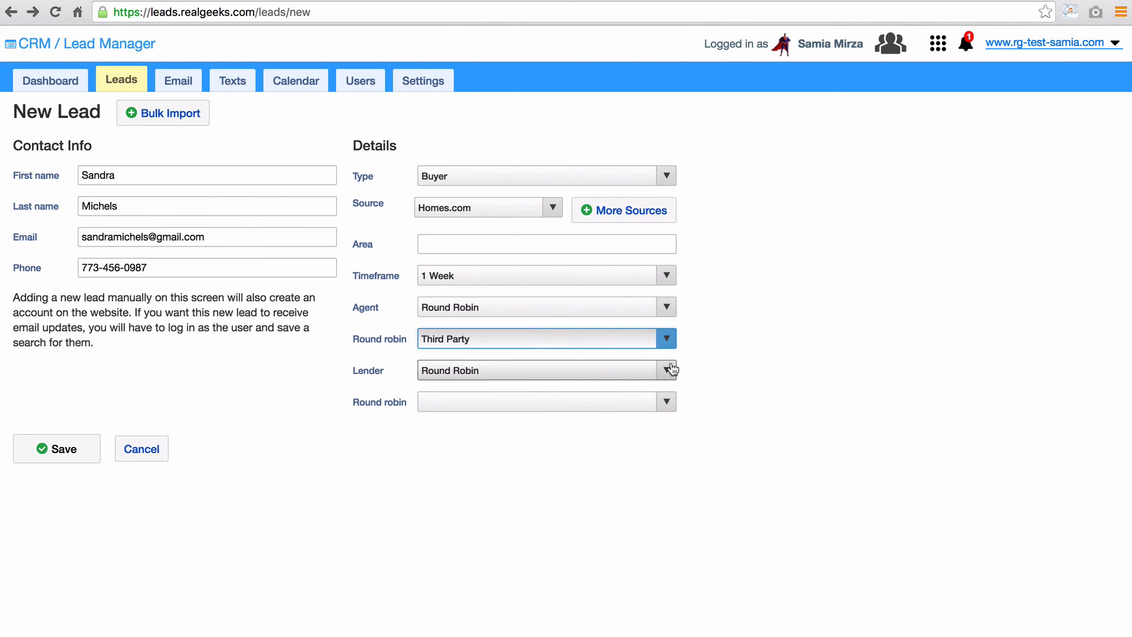
{"action": "left_click", "coordinate": [670, 404]}
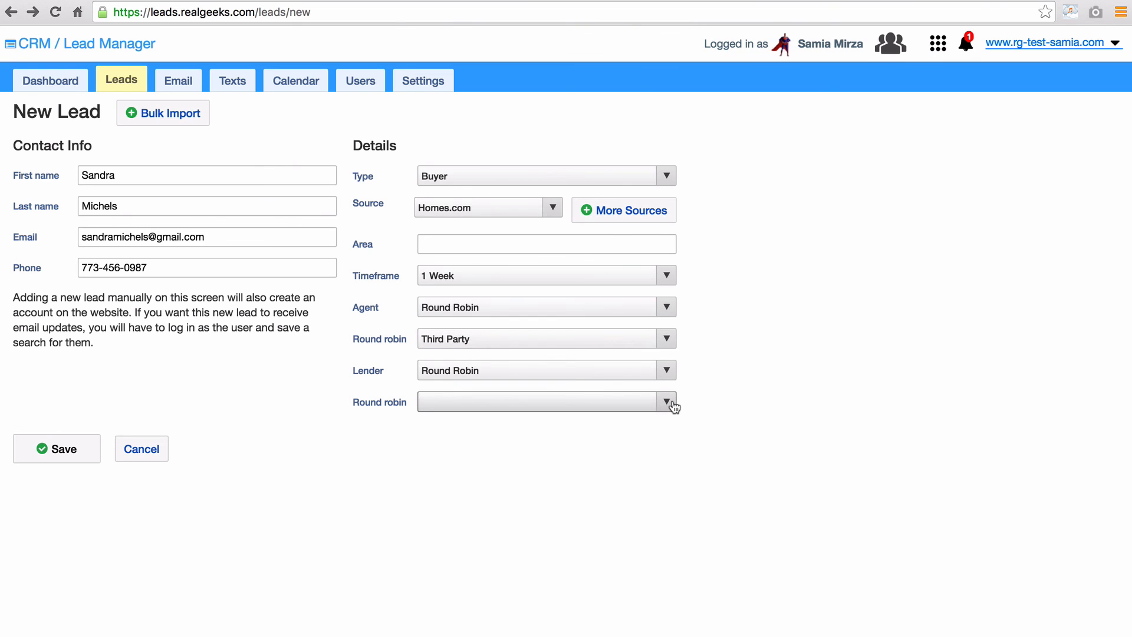
{"action": "left_click", "coordinate": [673, 405]}
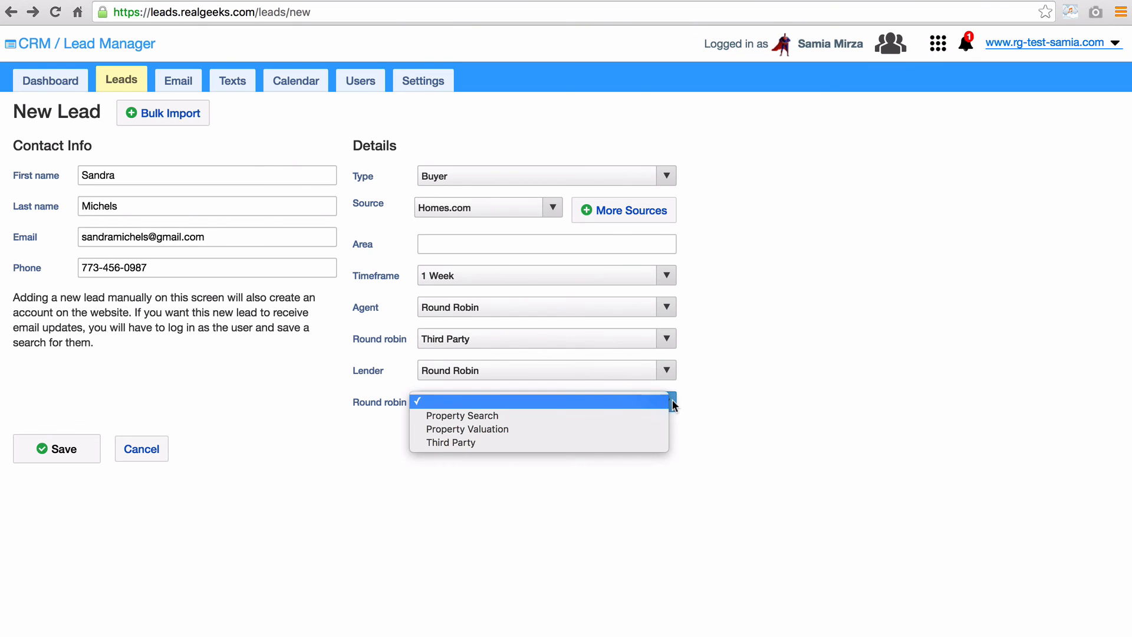
{"action": "left_click", "coordinate": [654, 442]}
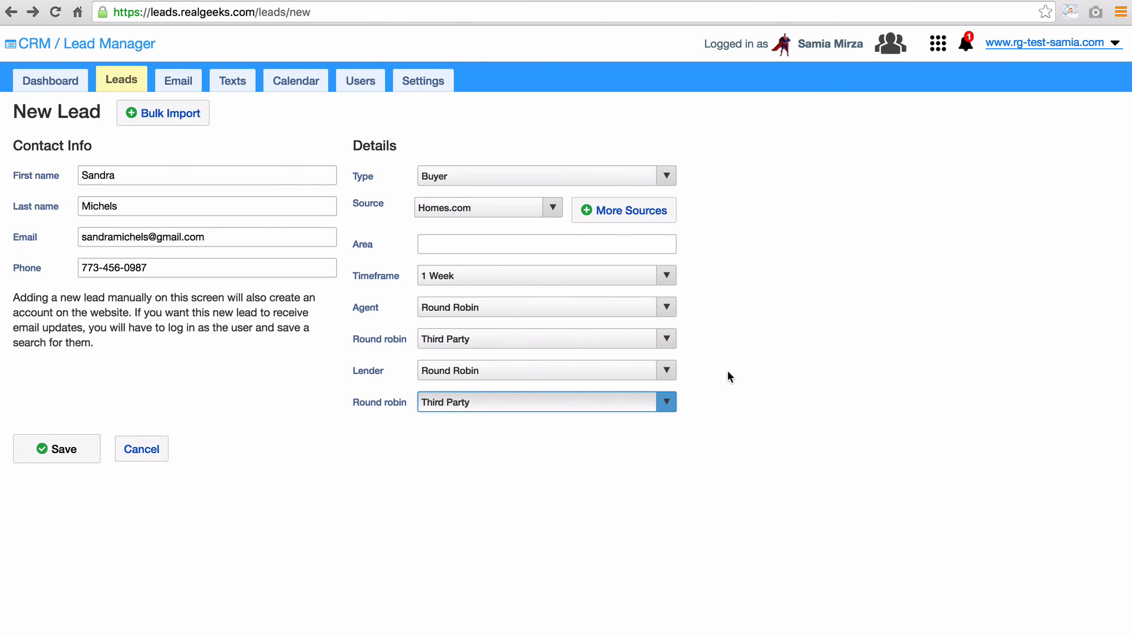
{"action": "left_click", "coordinate": [65, 447]}
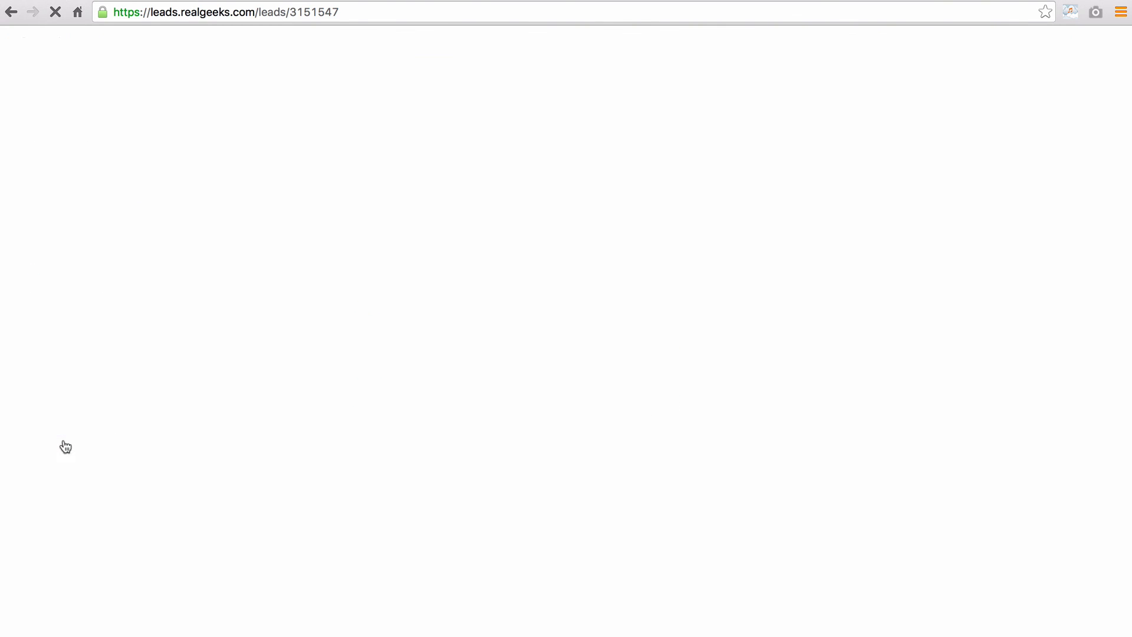